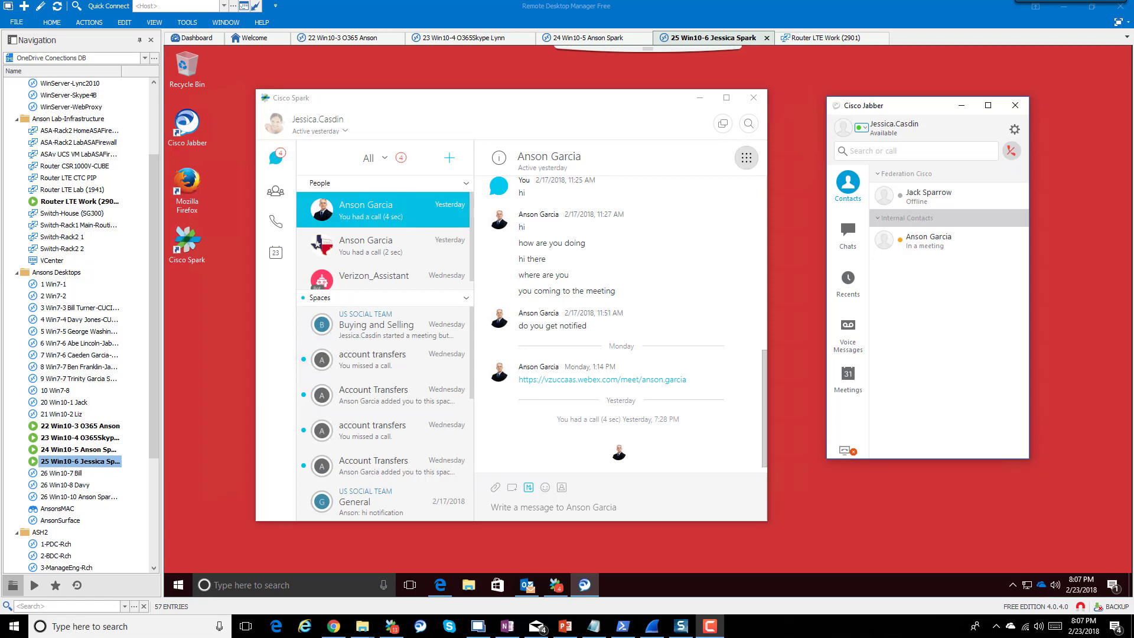
# Bring Chrome forward, shift it left, and scroll to the top of the 'Your Status on Cisco Spark' article
pyautogui.click(334, 627)
pyautogui.moveTo(630, 65); pyautogui.dragTo(538, 63)
pyautogui.scroll(3, 600, 301)
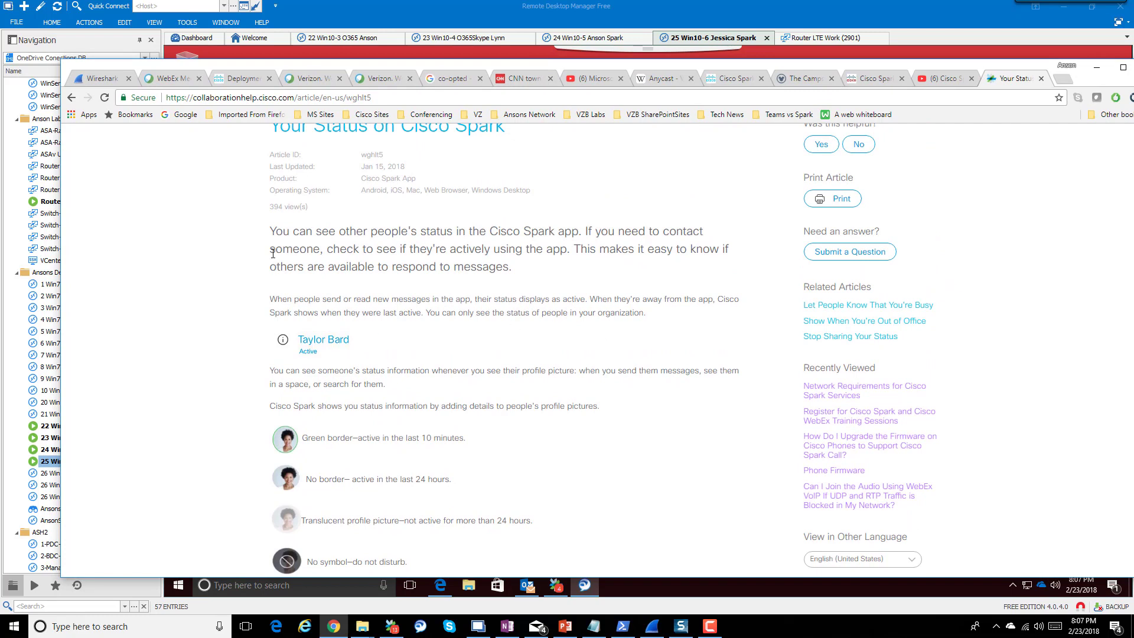
pyautogui.scroll(1, 273, 279)
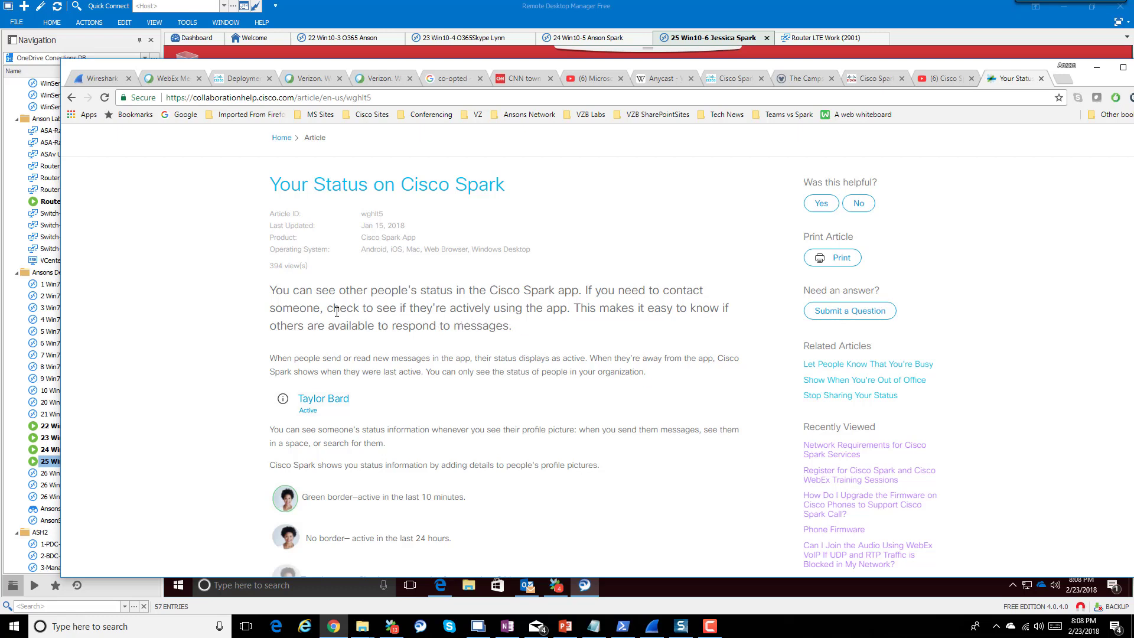
# Highlight the key phrases about seeing who is active and using the app, then leave Chrome
pyautogui.moveTo(326, 309); pyautogui.dragTo(557, 316)
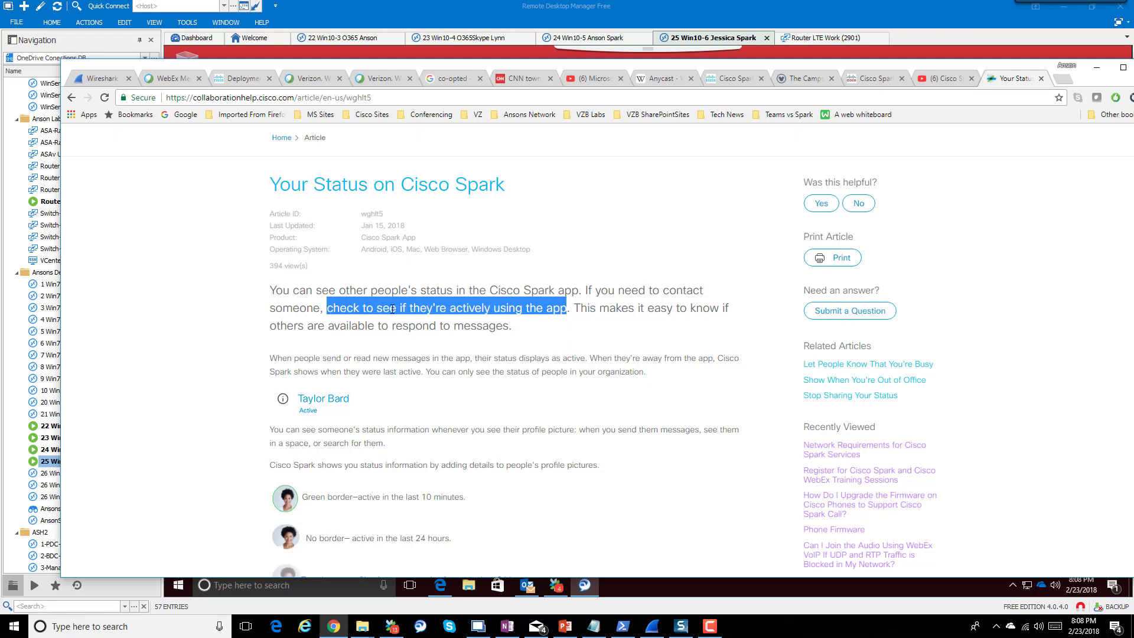
pyautogui.click(499, 309)
pyautogui.moveTo(494, 308); pyautogui.dragTo(568, 307)
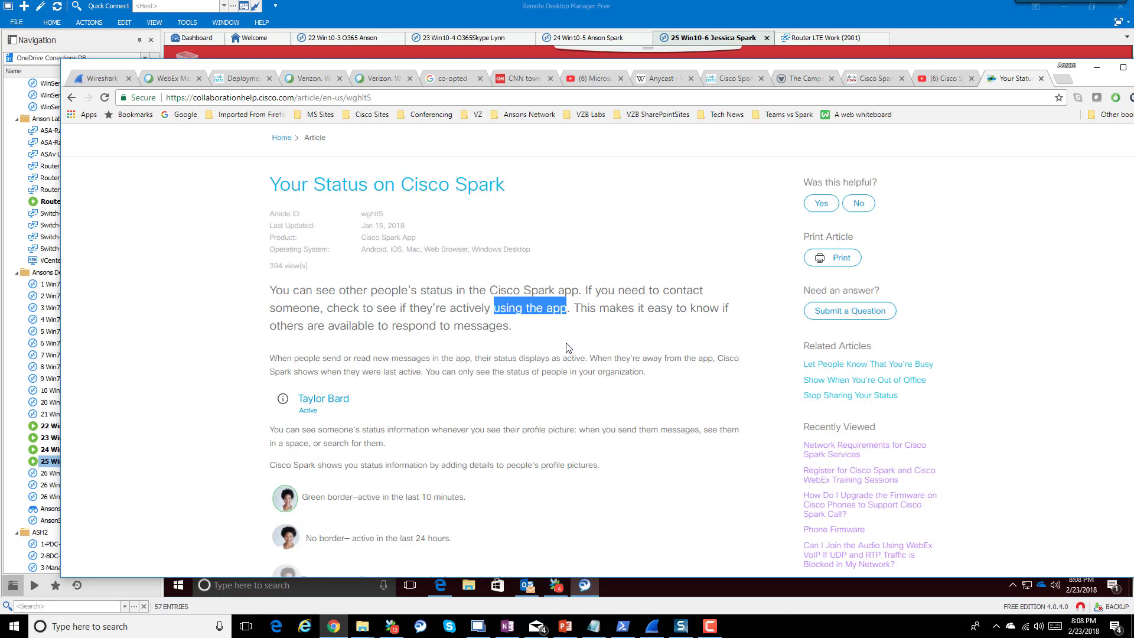
pyautogui.click(582, 338)
pyautogui.moveTo(579, 308); pyautogui.dragTo(725, 307)
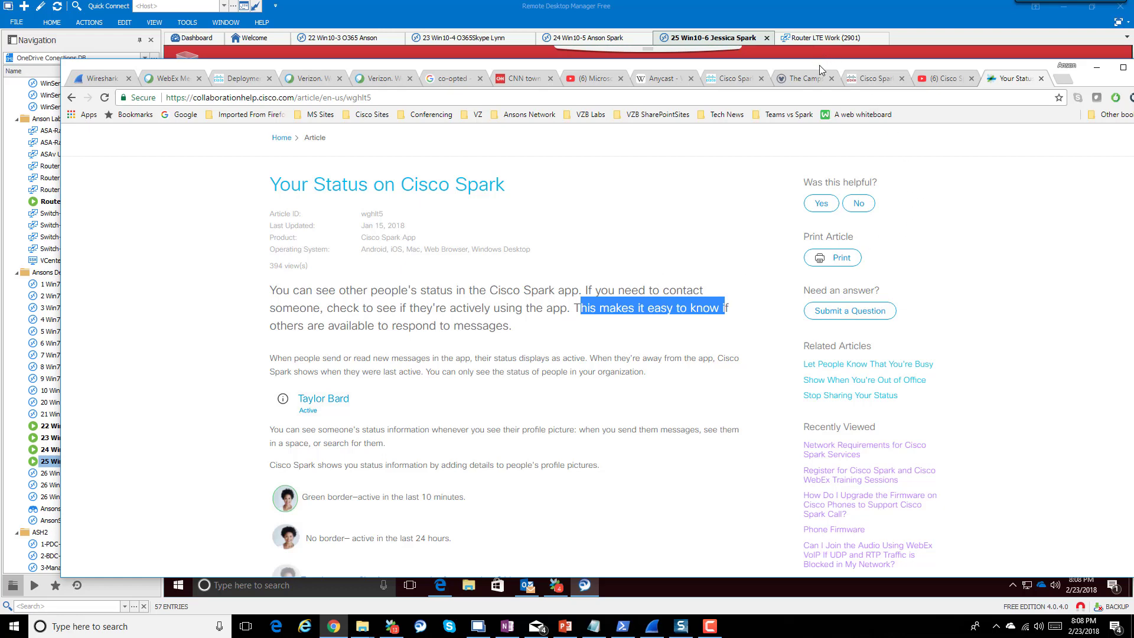
pyautogui.hotkey('alt', 'Tab')
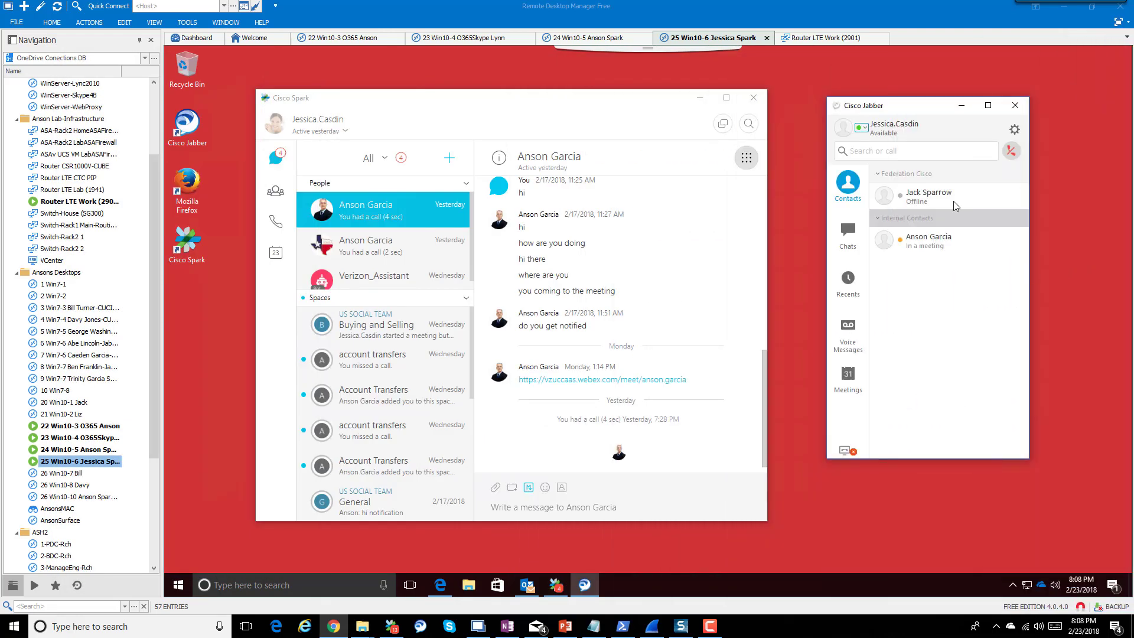
# View the contact's 'In a meeting' card in Jabber, then switch to the other user's remote session
pyautogui.click(915, 108)
pyautogui.moveTo(908, 109); pyautogui.dragTo(901, 109)
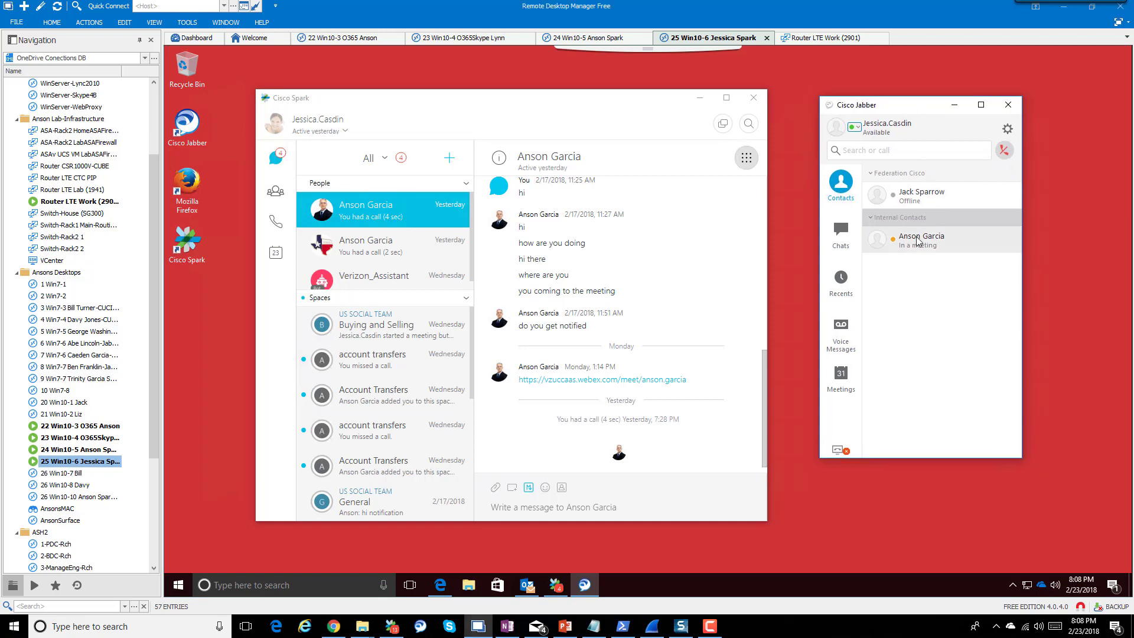
pyautogui.moveTo(956, 252)
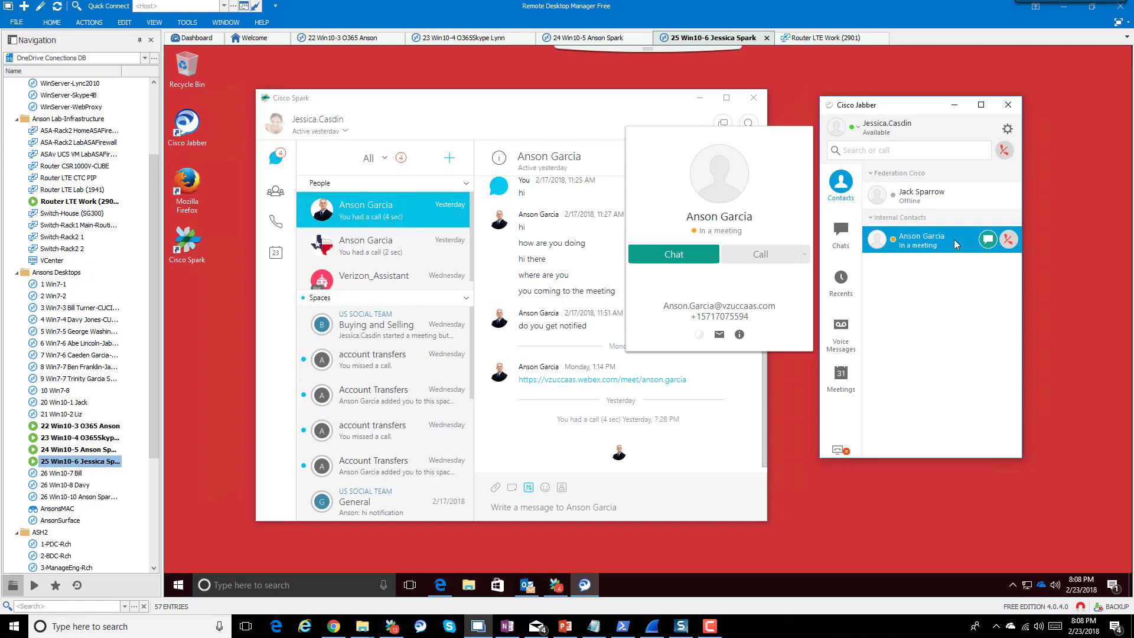
pyautogui.click(104, 450)
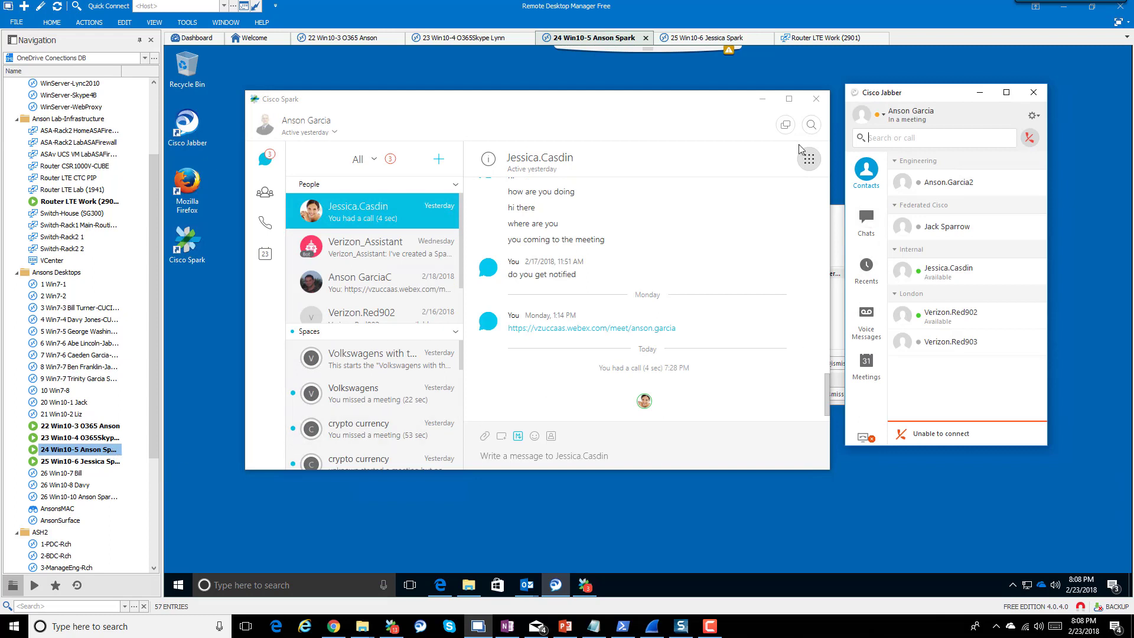
pyautogui.click(763, 101)
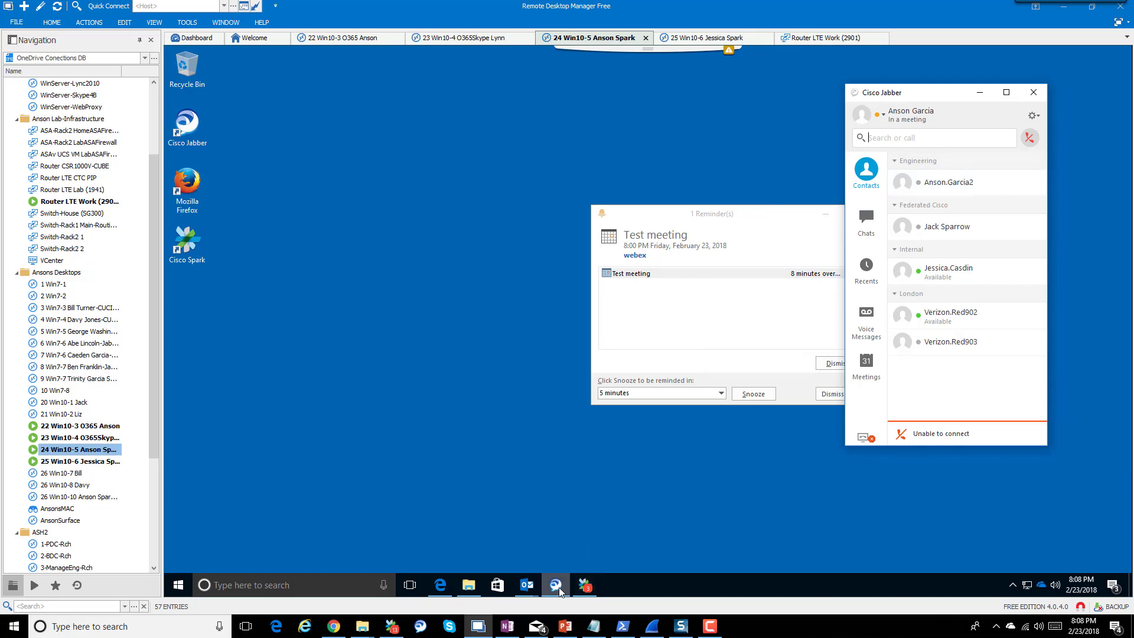
pyautogui.moveTo(528, 589)
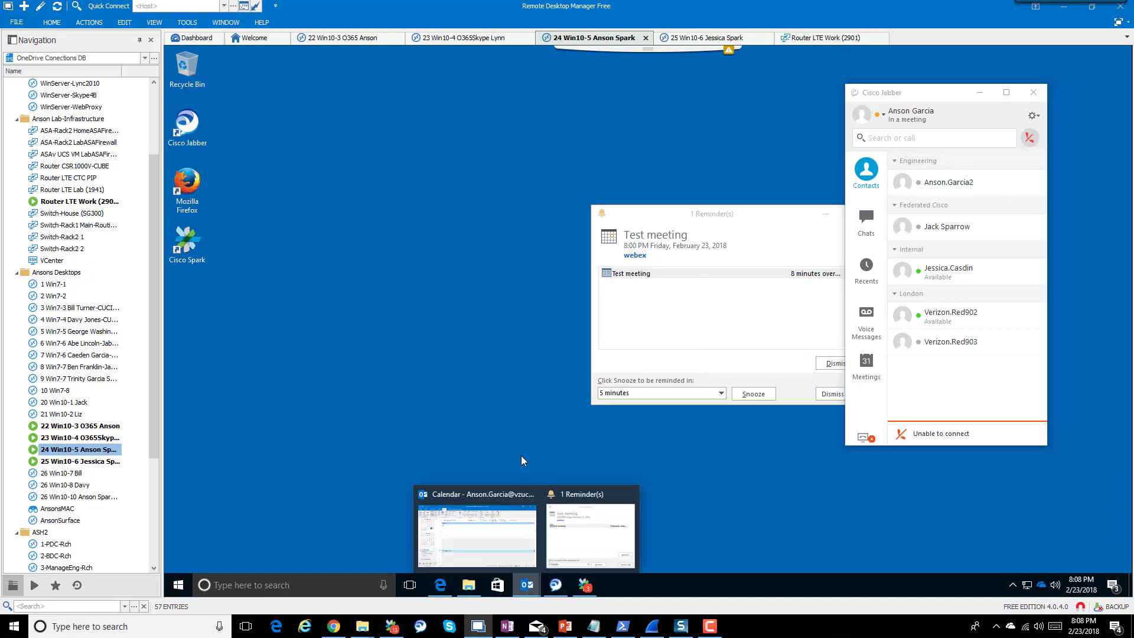
pyautogui.click(506, 525)
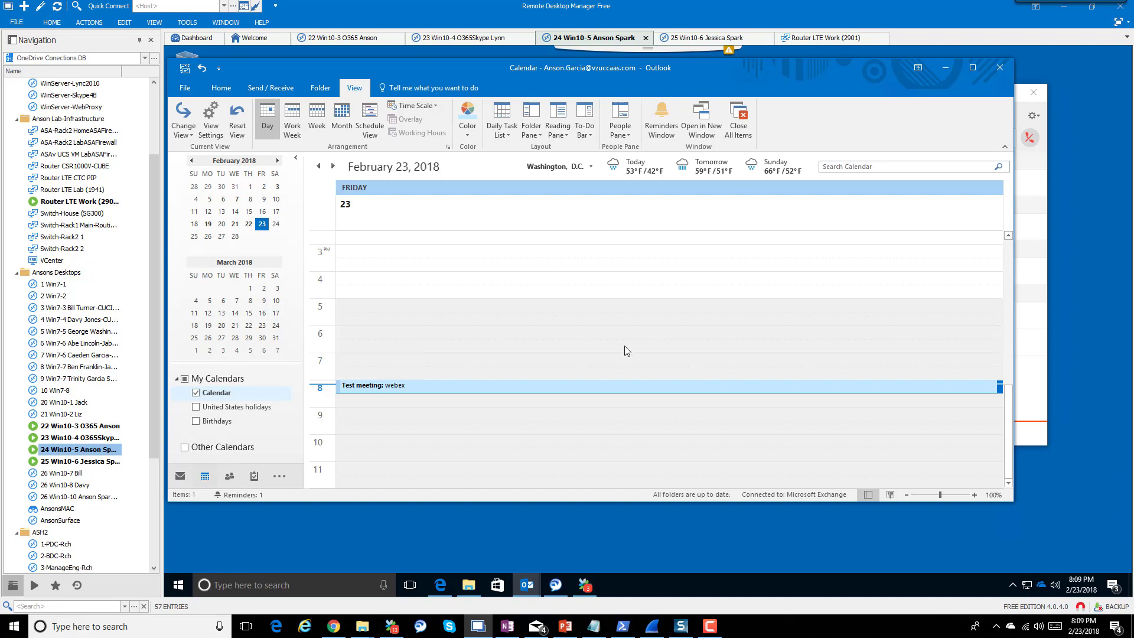
pyautogui.click(945, 71)
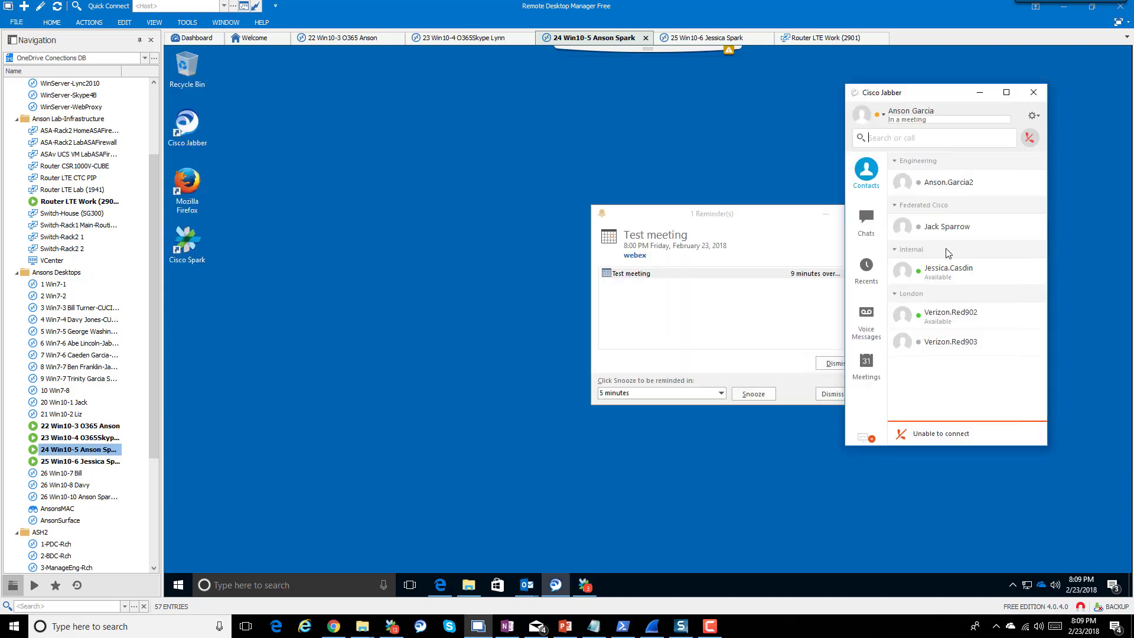
# Look over the Available/Away/Do Not Disturb presence options unchanged, then return to the Win10-6 session
pyautogui.click(884, 116)
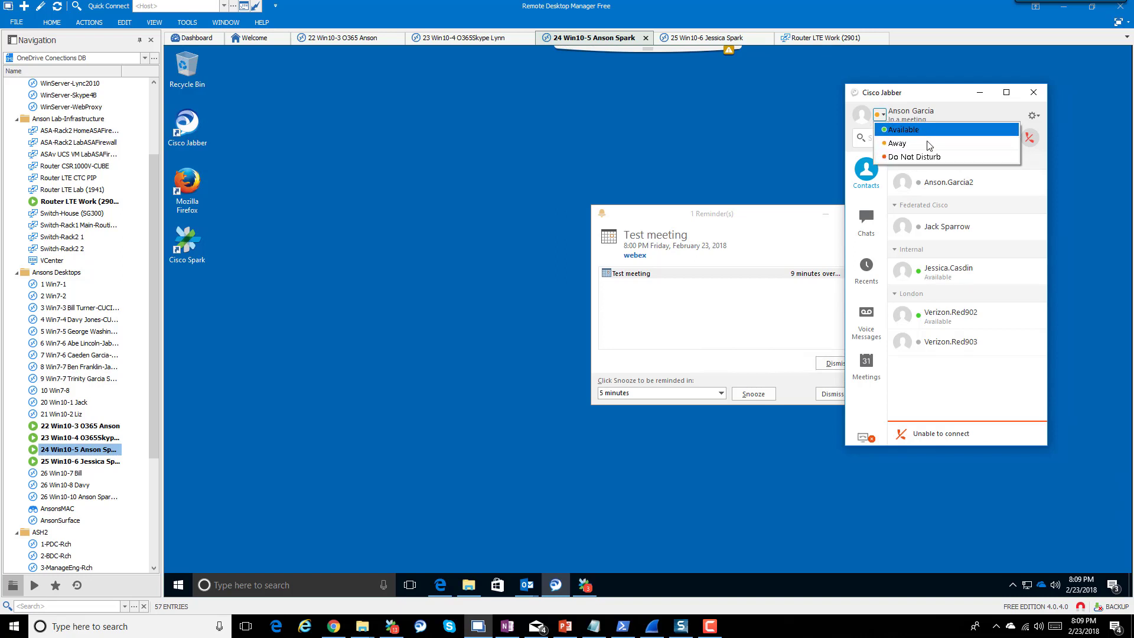
pyautogui.click(945, 99)
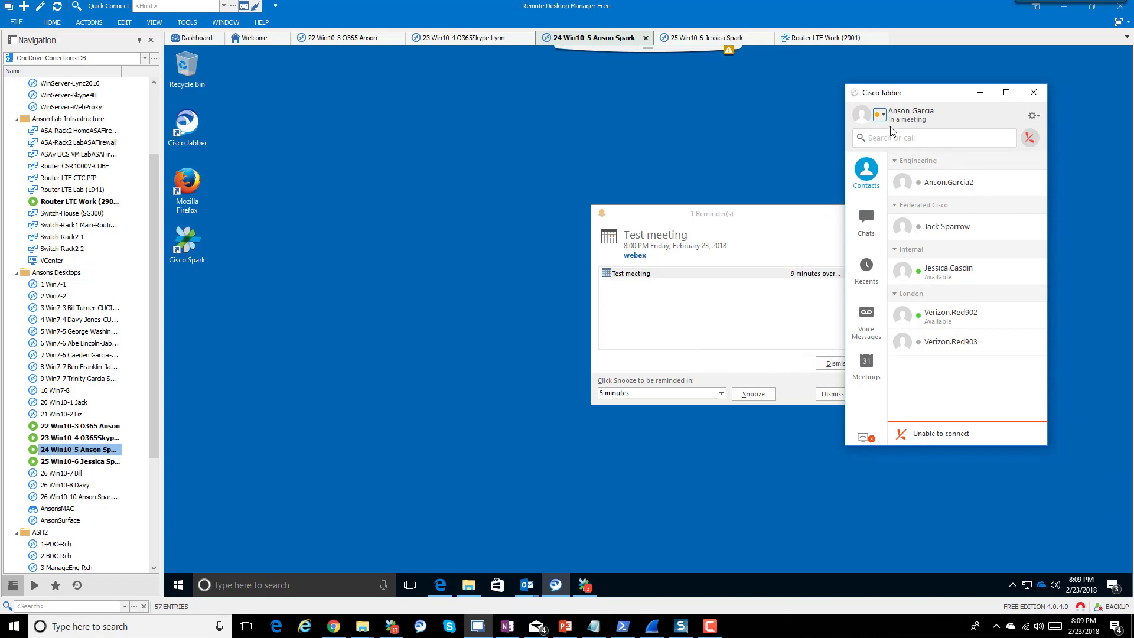
pyautogui.doubleClick(117, 461)
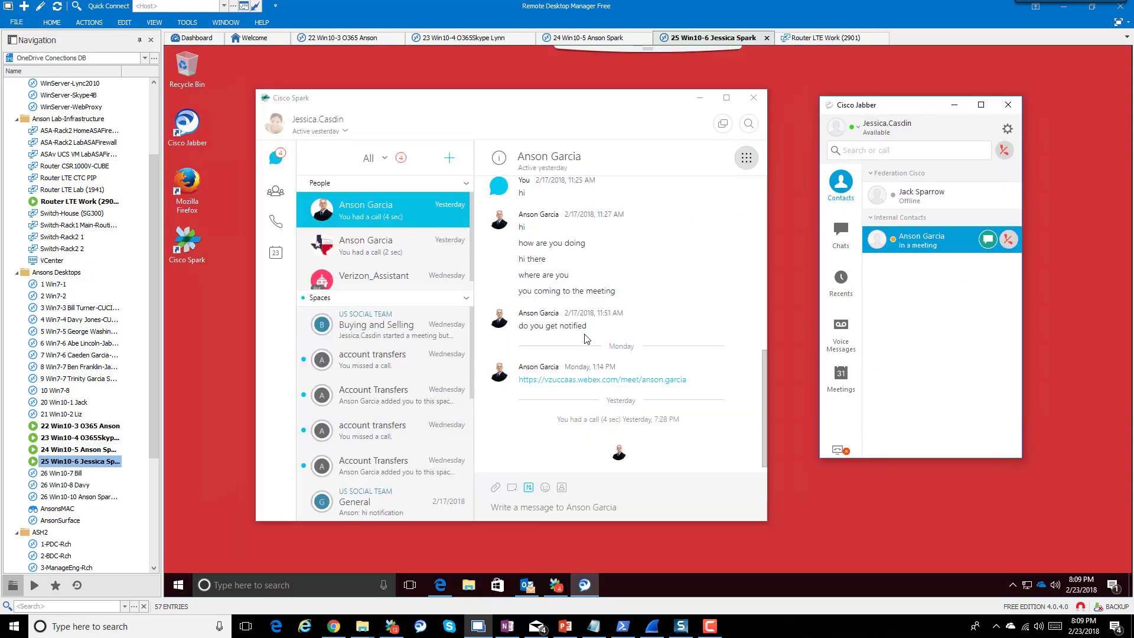
# Minimize Spark and show the card of the Jabber contact who is marked In a meeting
pyautogui.click(701, 98)
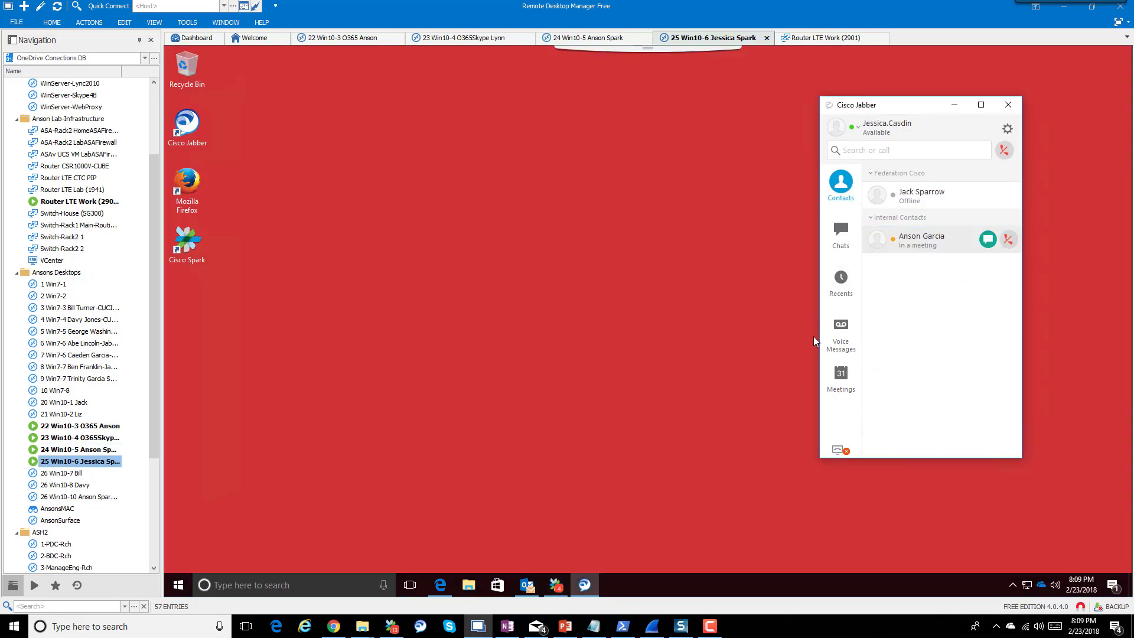
pyautogui.click(910, 247)
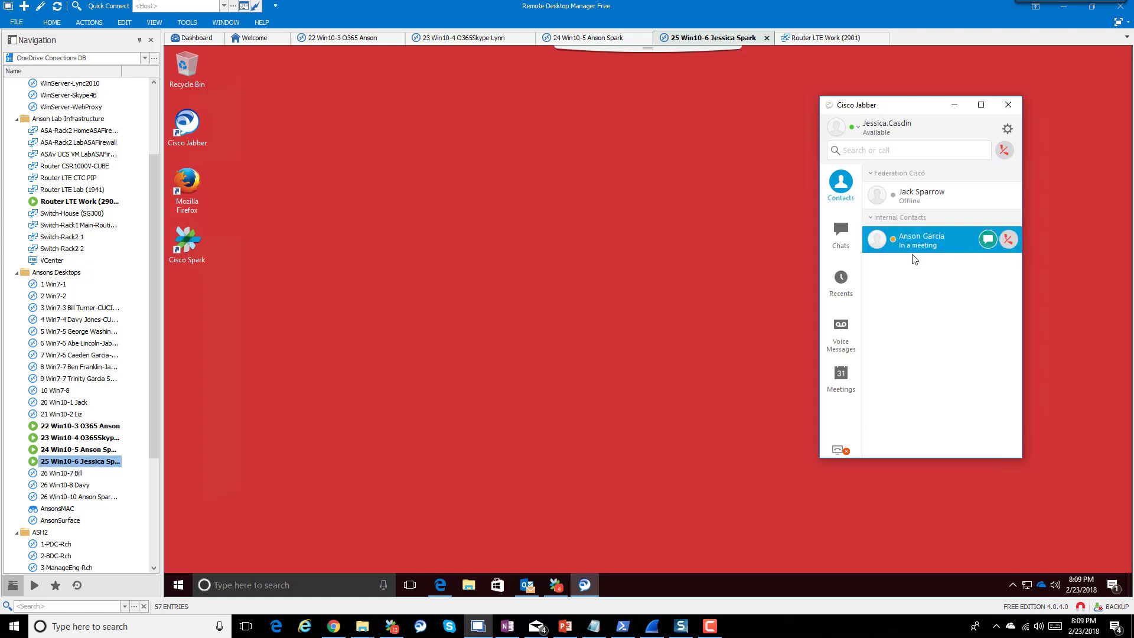
pyautogui.moveTo(923, 254)
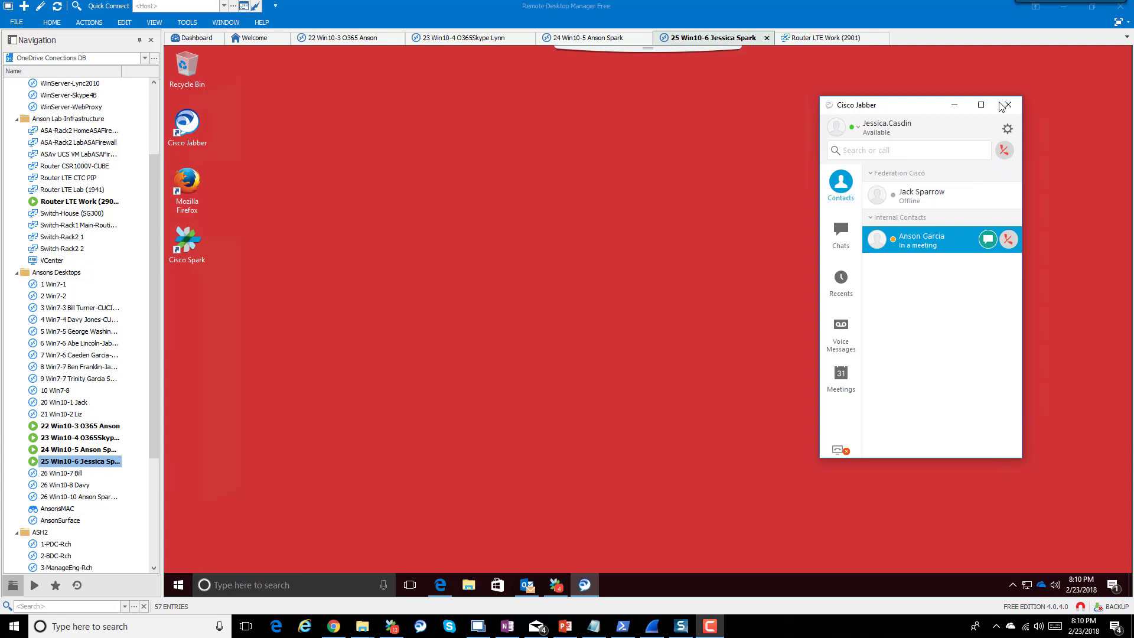
pyautogui.click(1008, 129)
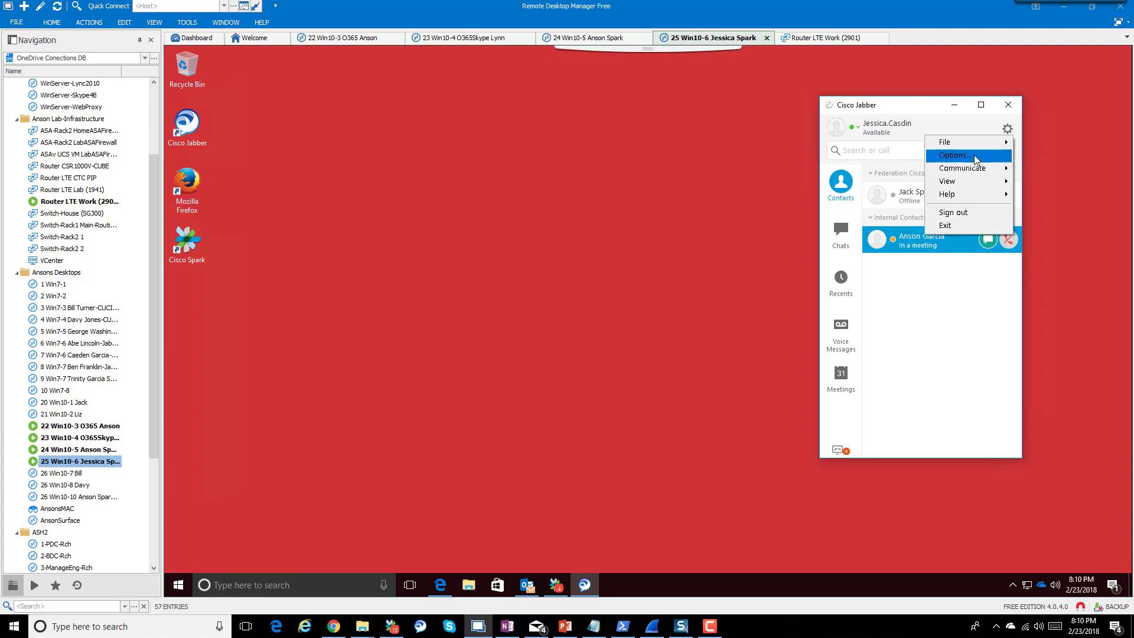
pyautogui.click(955, 155)
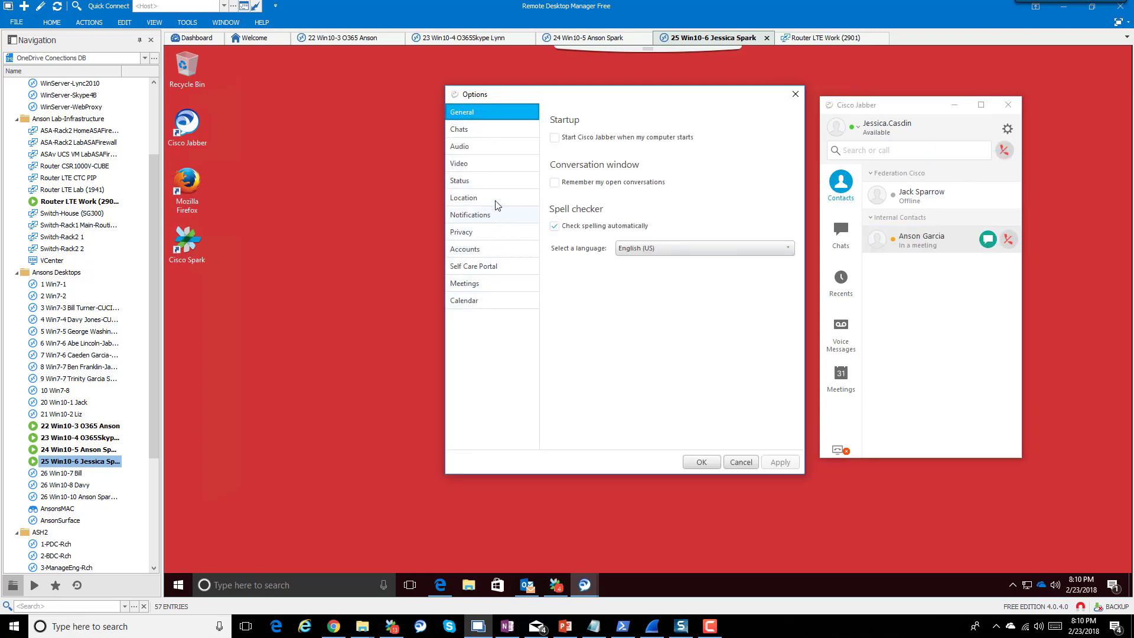
pyautogui.click(499, 181)
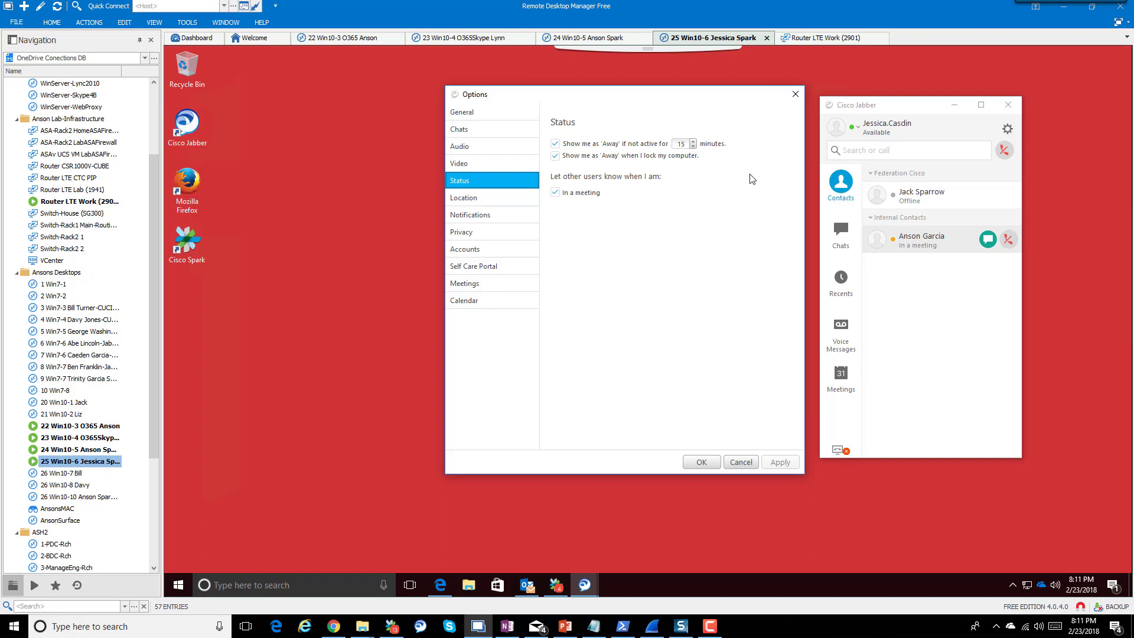
pyautogui.click(796, 94)
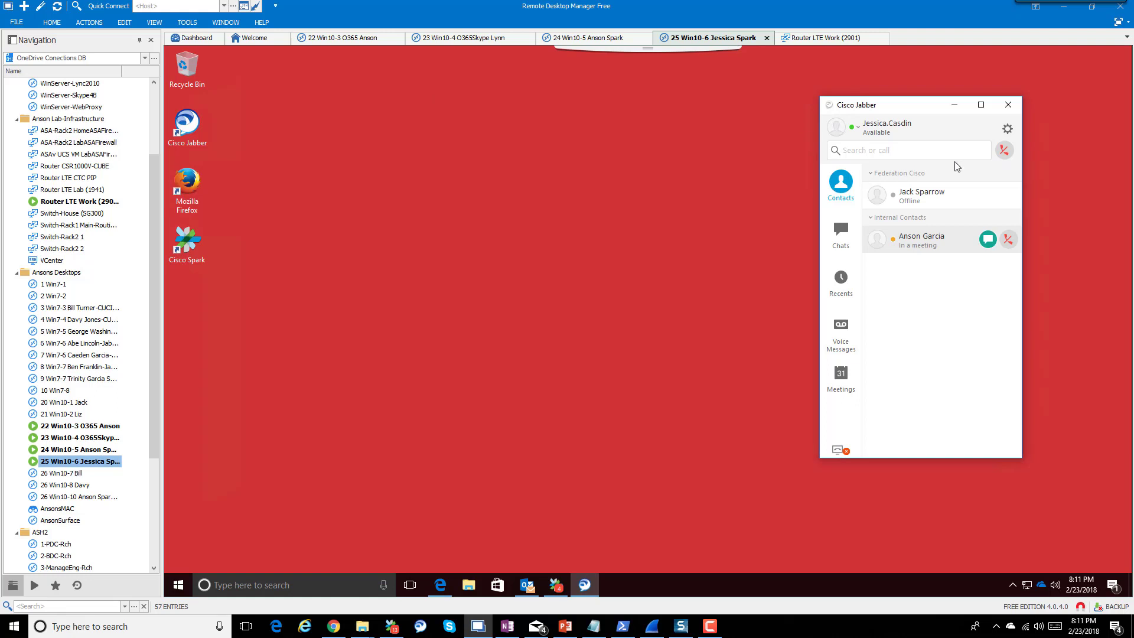
# Minimize Jabber and bring Spark up, showing the conversation with the webex meeting link
pyautogui.click(957, 107)
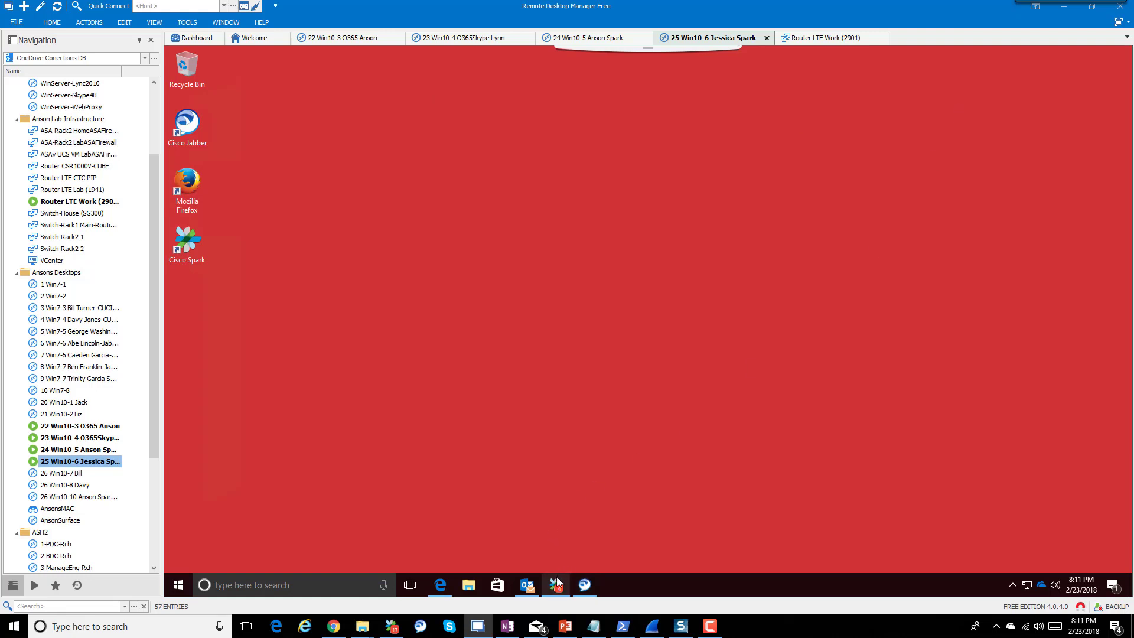
pyautogui.click(555, 584)
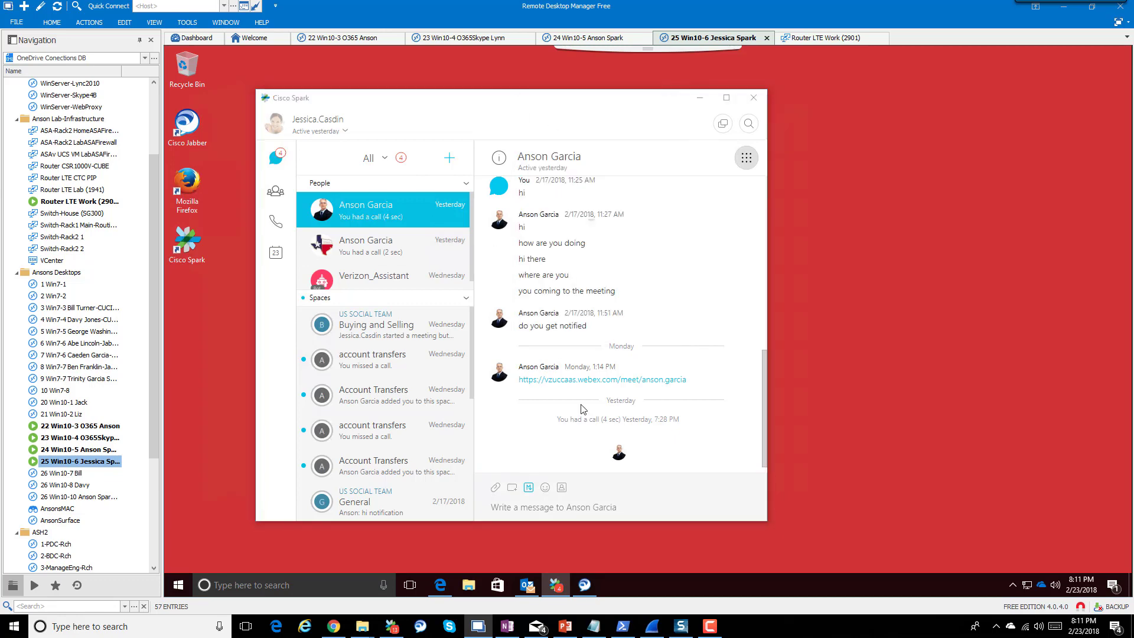
pyautogui.click(441, 586)
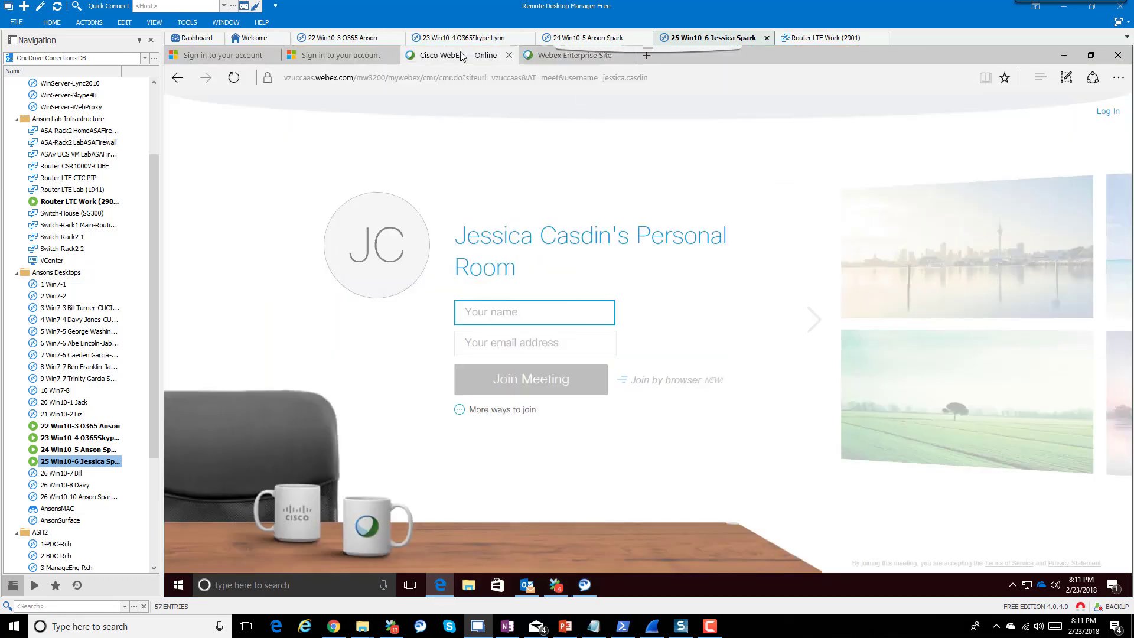
pyautogui.click(1064, 55)
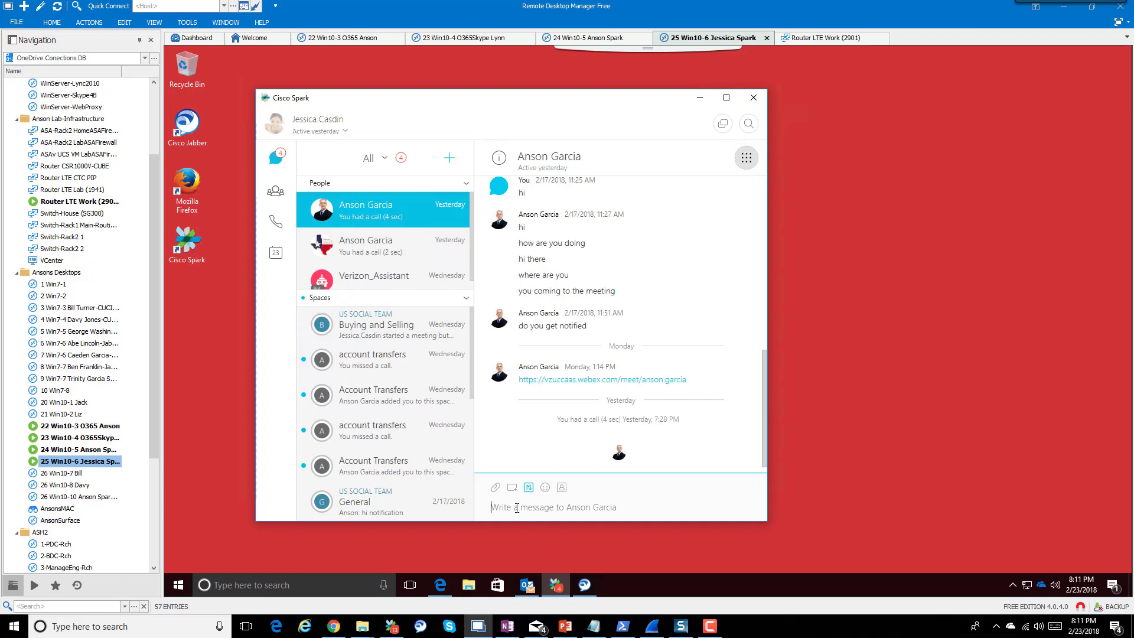
# Check the second contact's chat, then open the Buying and Selling space with its February 19 meeting
pyautogui.click(376, 254)
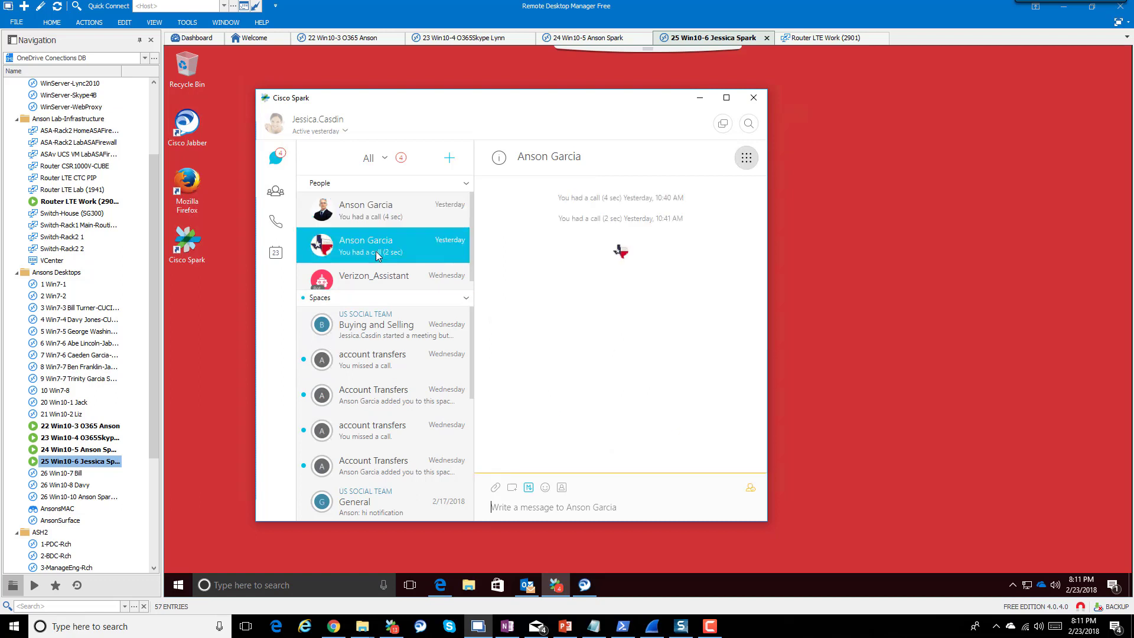
pyautogui.click(353, 331)
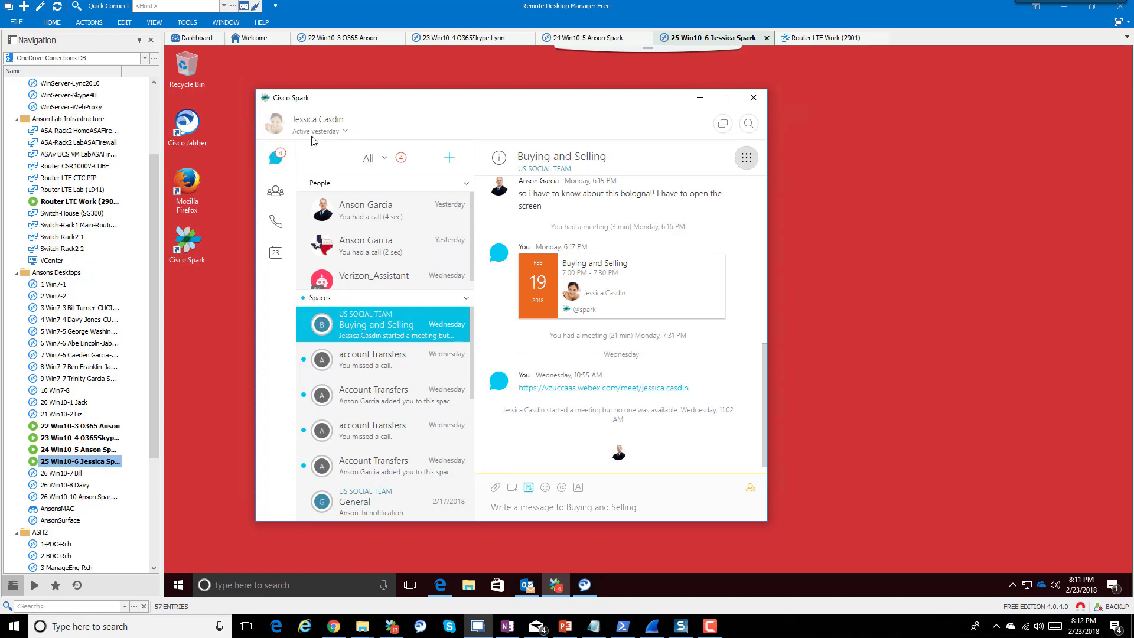
# Switch to the 24 Win10-5 session and bring up Cisco Spark beside Jabber
pyautogui.doubleClick(79, 450)
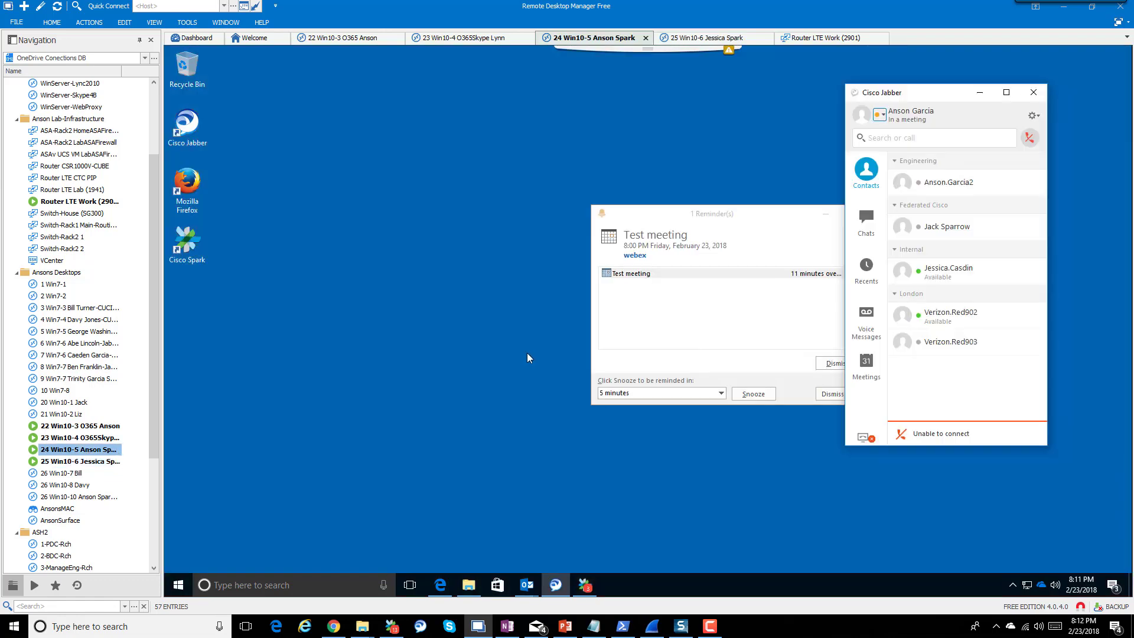
pyautogui.click(582, 587)
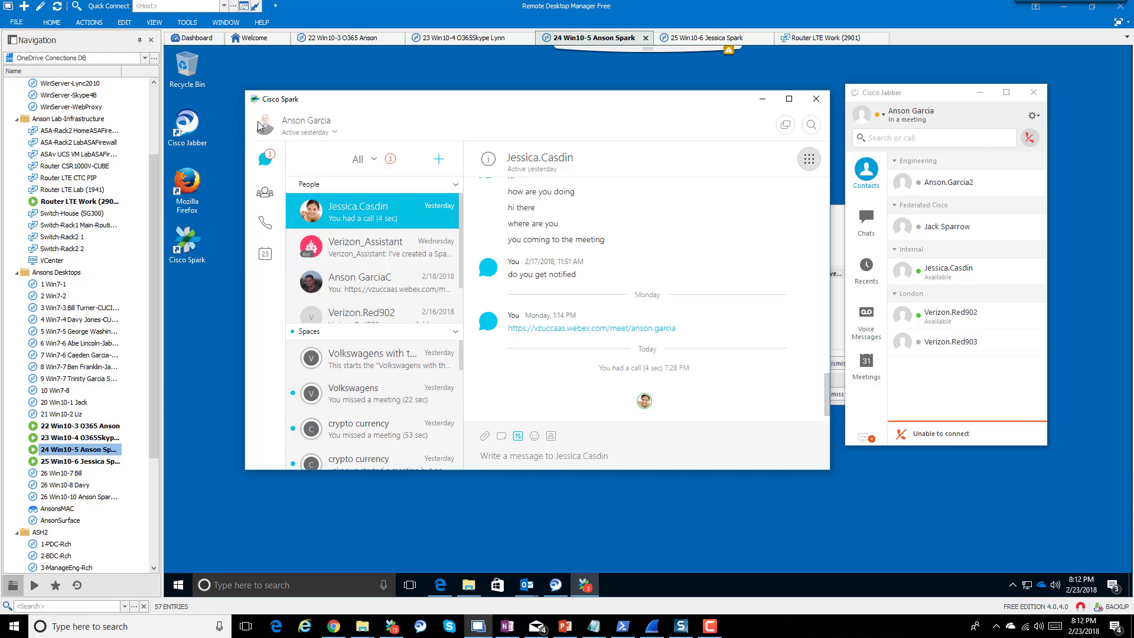
pyautogui.click(267, 127)
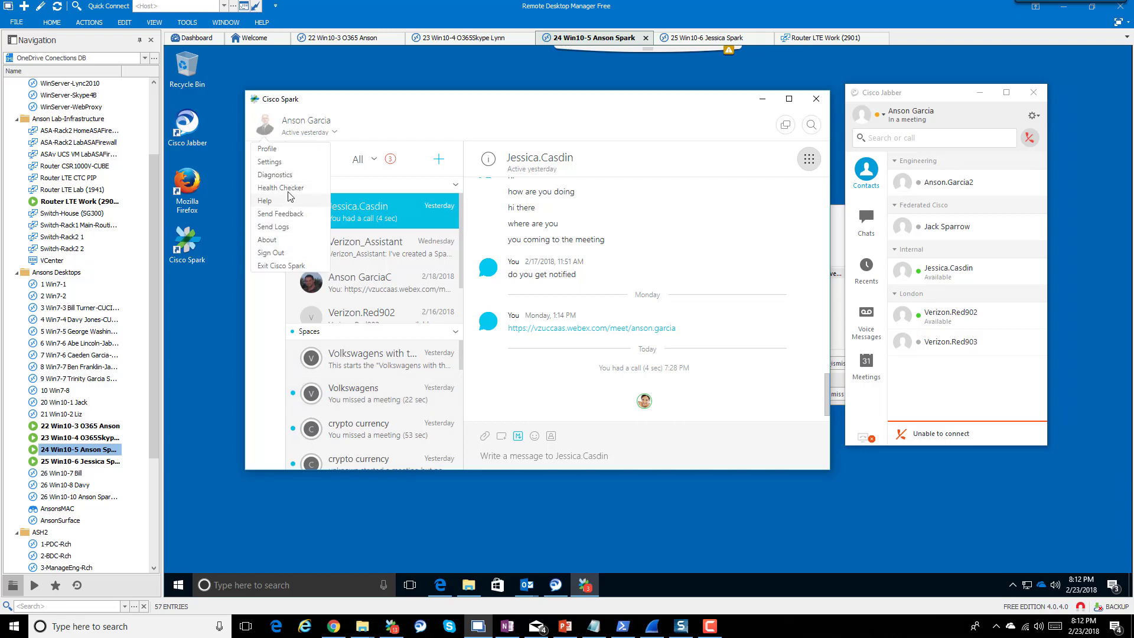
pyautogui.click(292, 162)
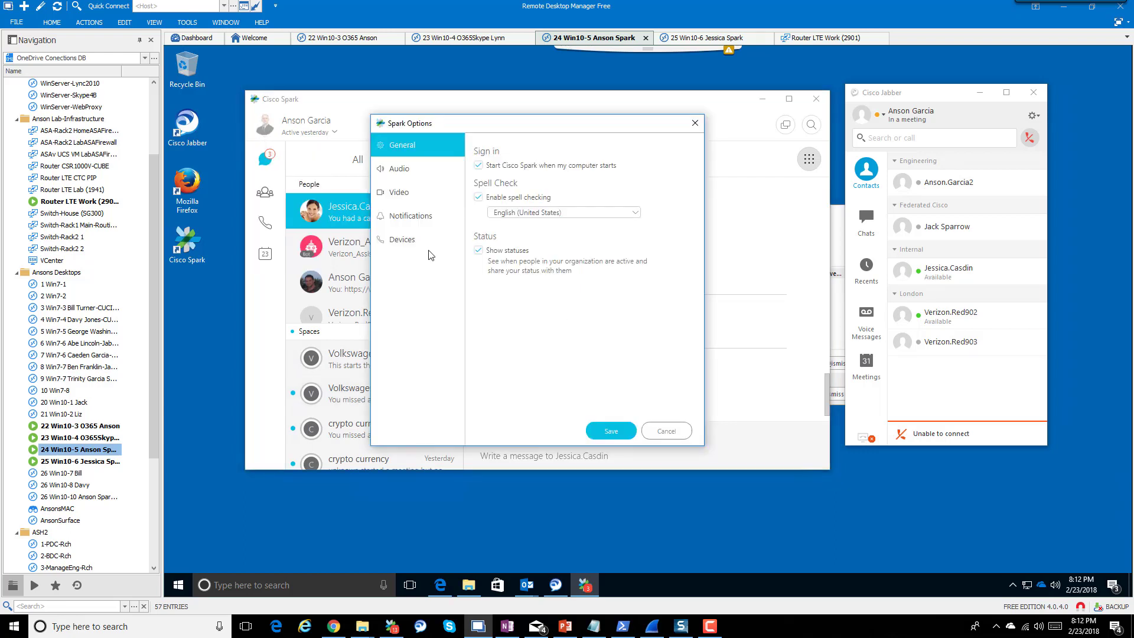
pyautogui.click(414, 190)
pyautogui.click(413, 170)
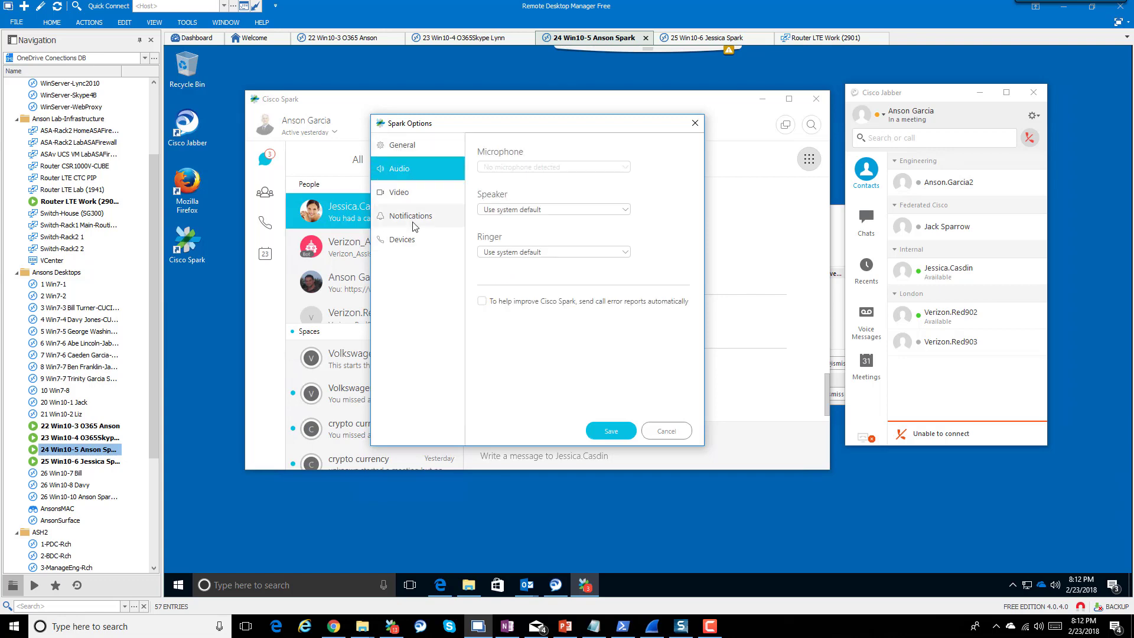
pyautogui.click(411, 240)
pyautogui.click(666, 431)
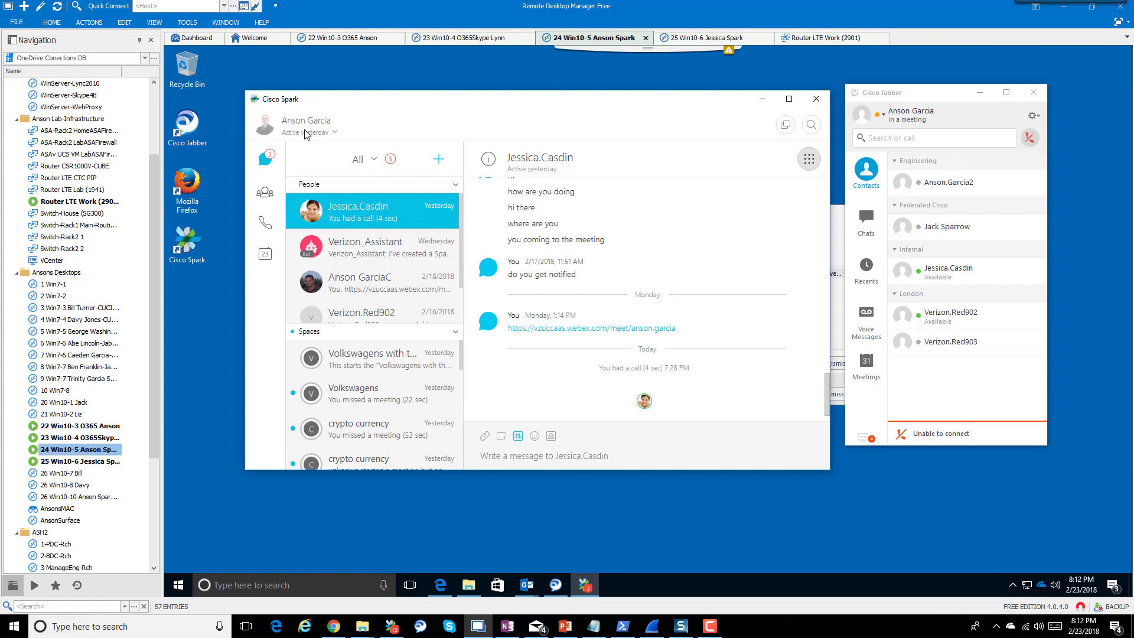
pyautogui.doubleClick(108, 438)
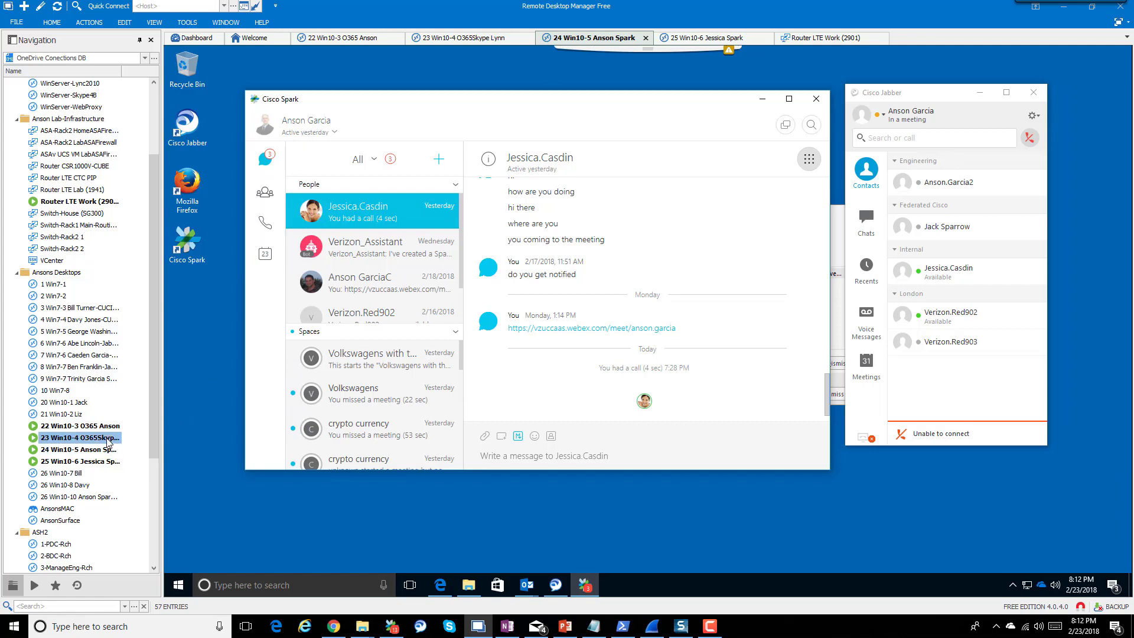
pyautogui.doubleClick(109, 450)
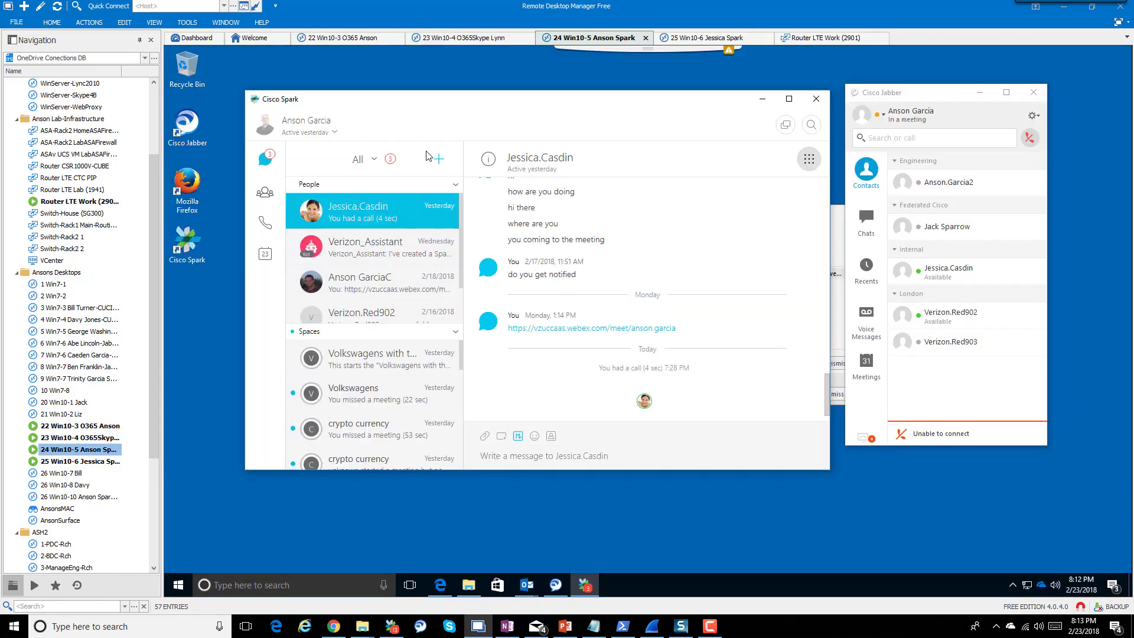
pyautogui.click(1034, 115)
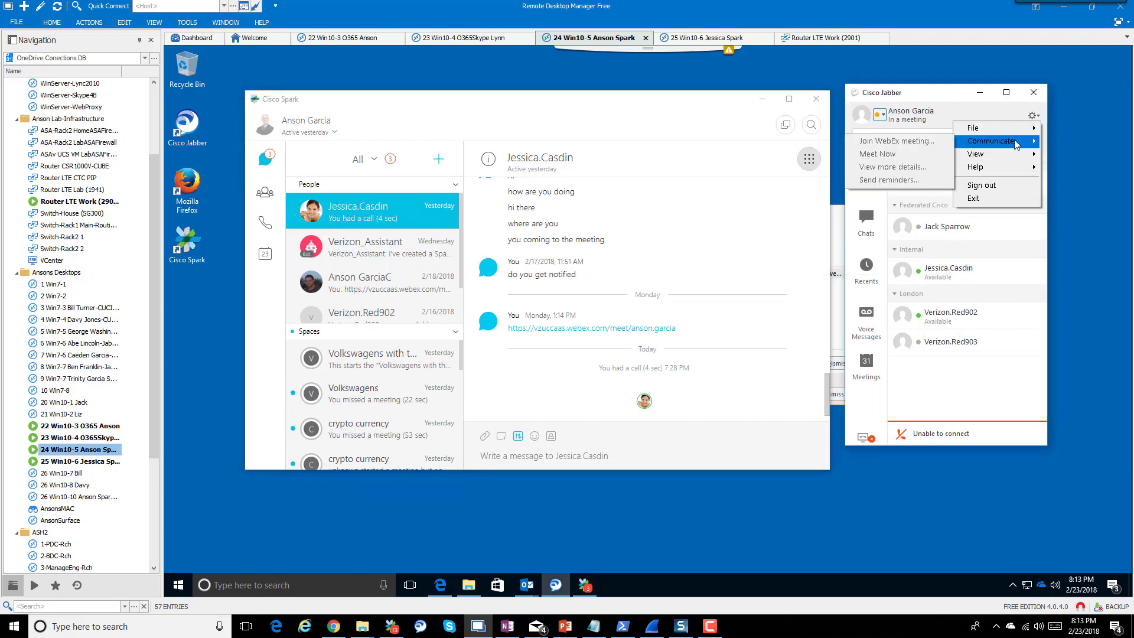
pyautogui.moveTo(1005, 129)
pyautogui.click(926, 156)
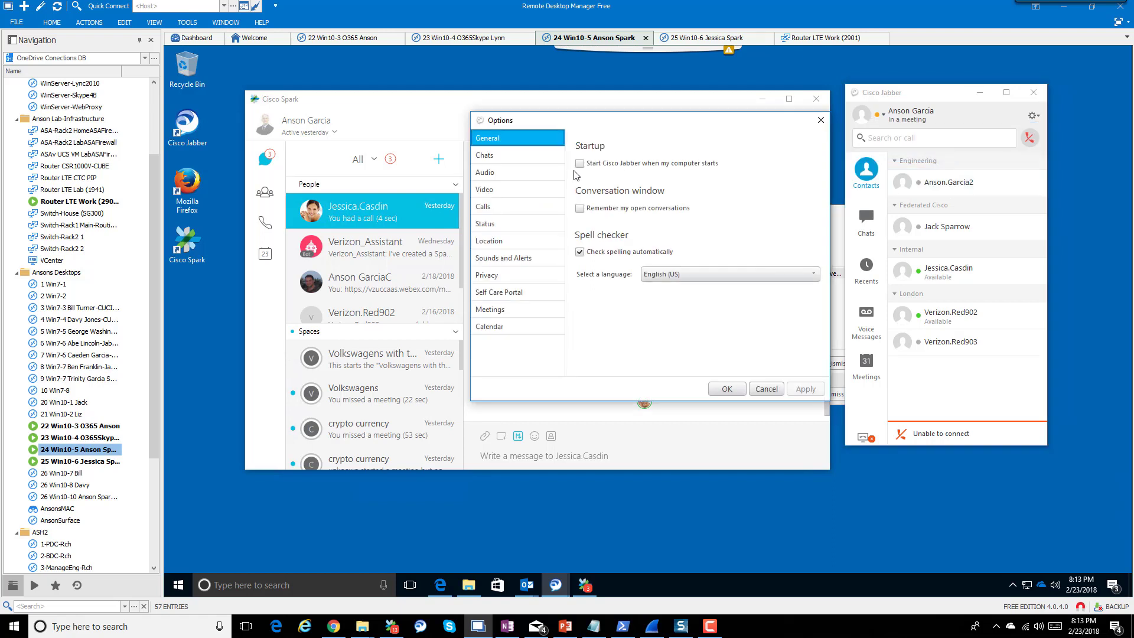
pyautogui.click(513, 230)
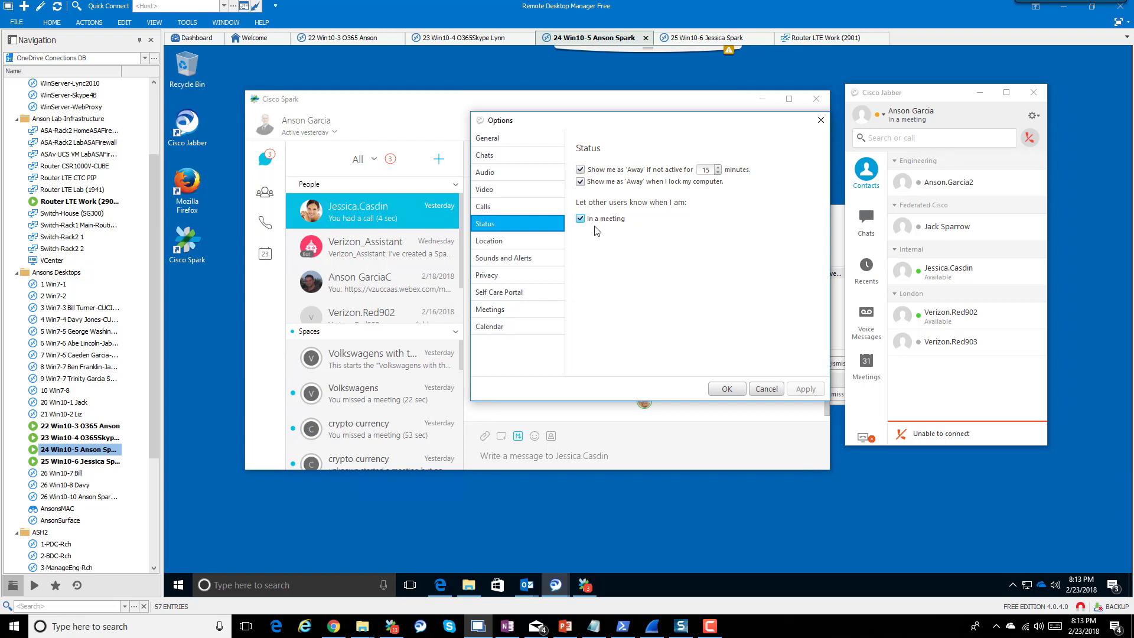
pyautogui.click(756, 390)
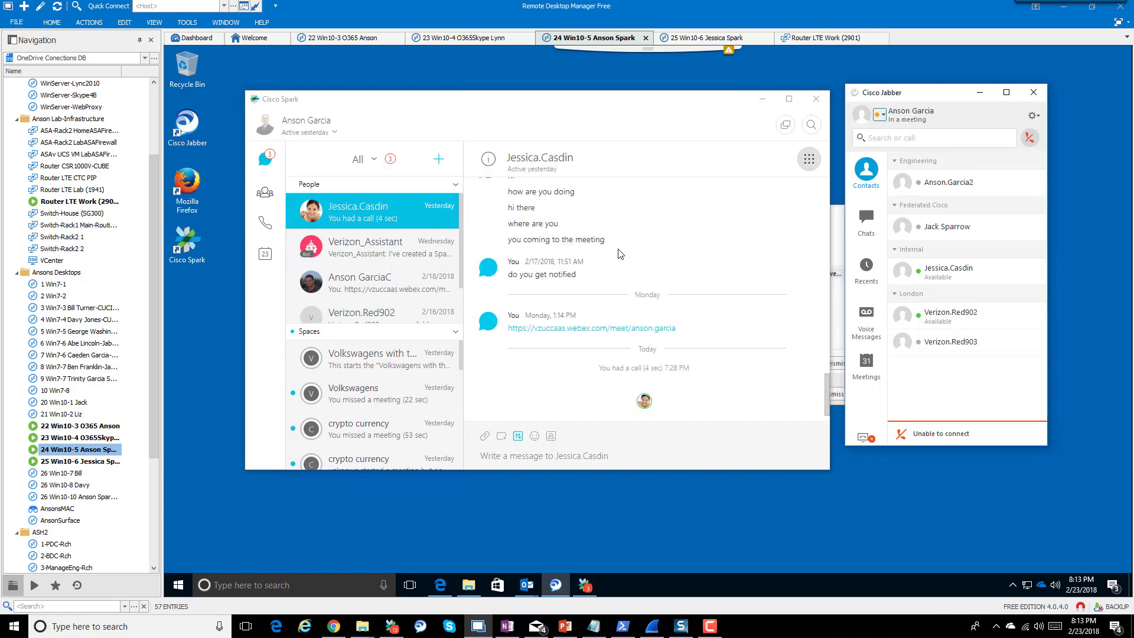
# Glance at the contact's profile card in Spark and dismiss it
pyautogui.click(323, 211)
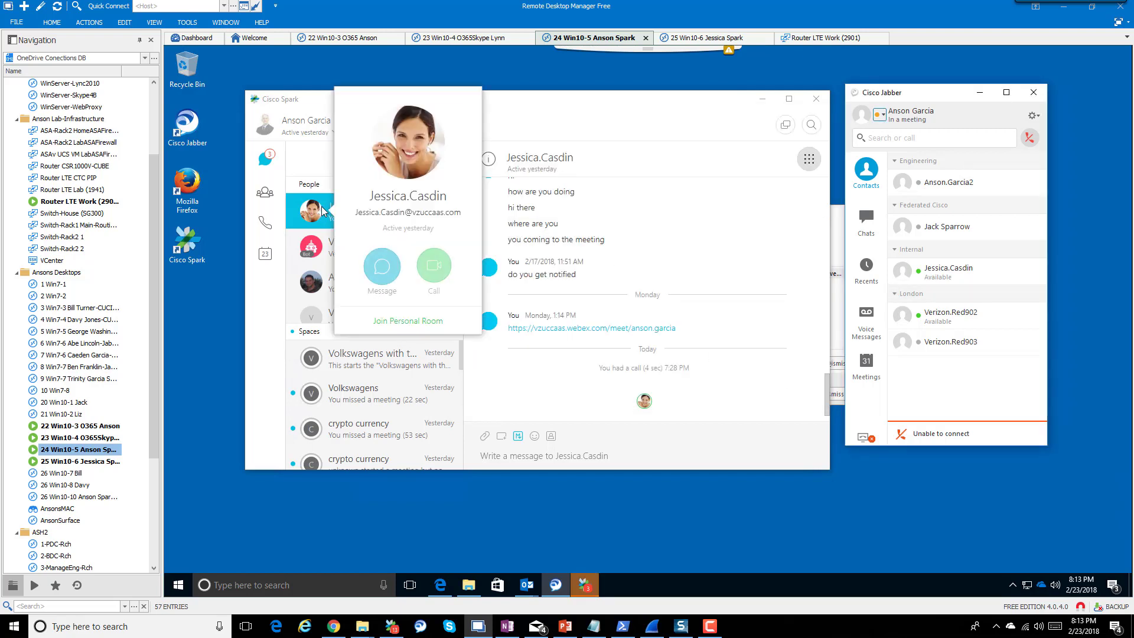
pyautogui.click(526, 115)
pyautogui.click(518, 460)
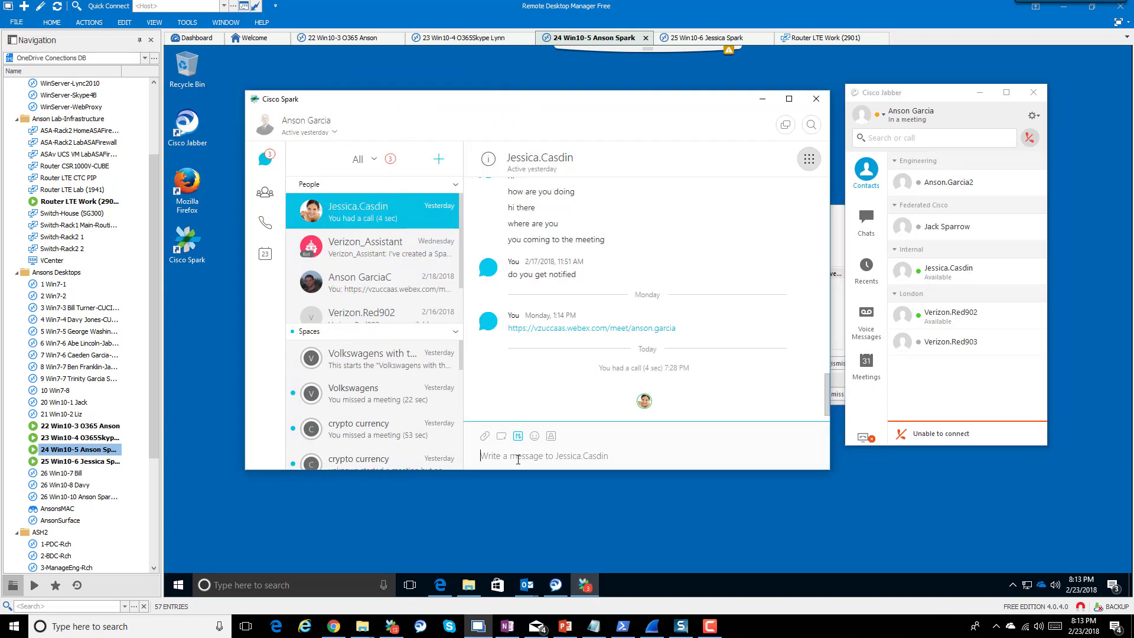
# Send the test message 'dadf' in the Volkswagens trees-at-4-o'clock space, then pick the Win10-6 session
pyautogui.click(384, 366)
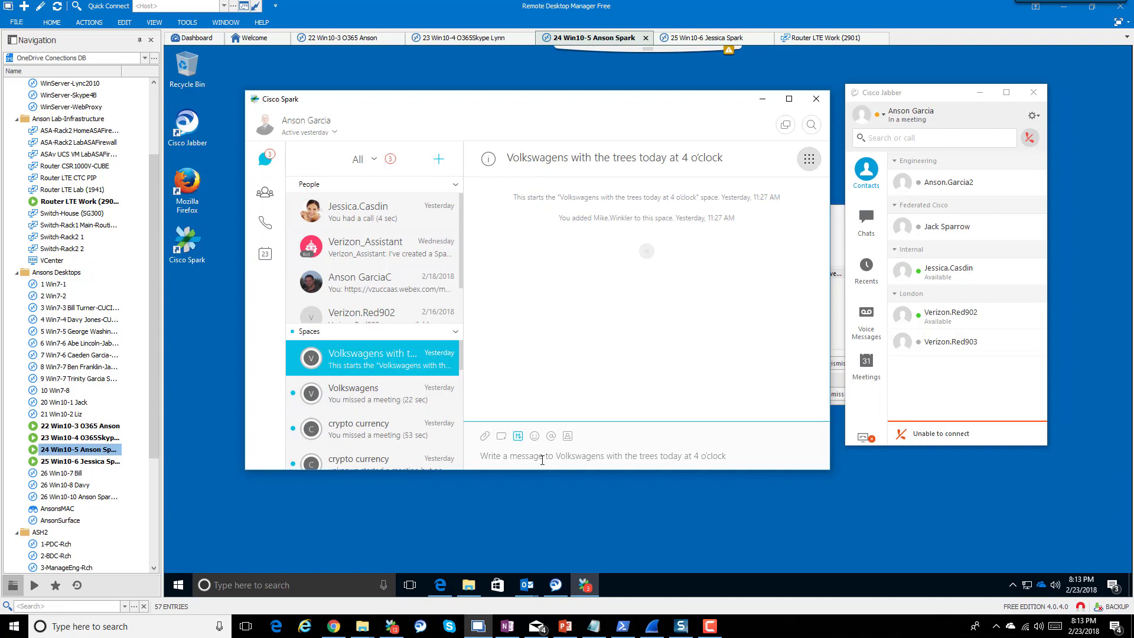
pyautogui.write('dadf')
pyautogui.press('Return')
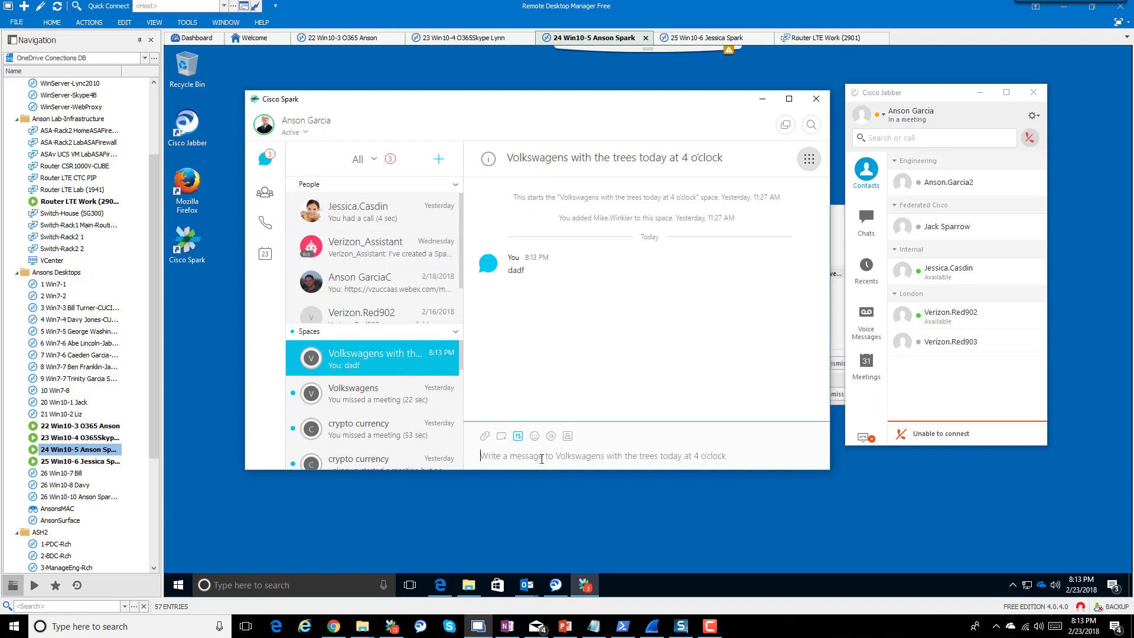
pyautogui.click(110, 463)
# On Win10-6, open the first contact's chat, widen Spark, then go back to Win10-5
pyautogui.doubleClick(111, 467)
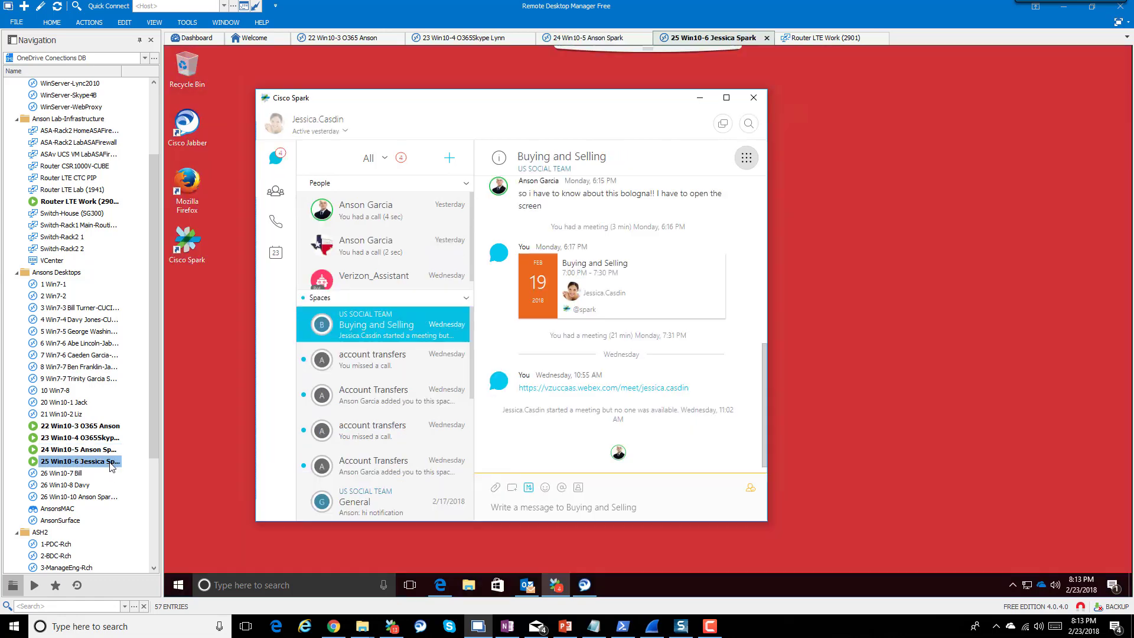
pyautogui.click(387, 223)
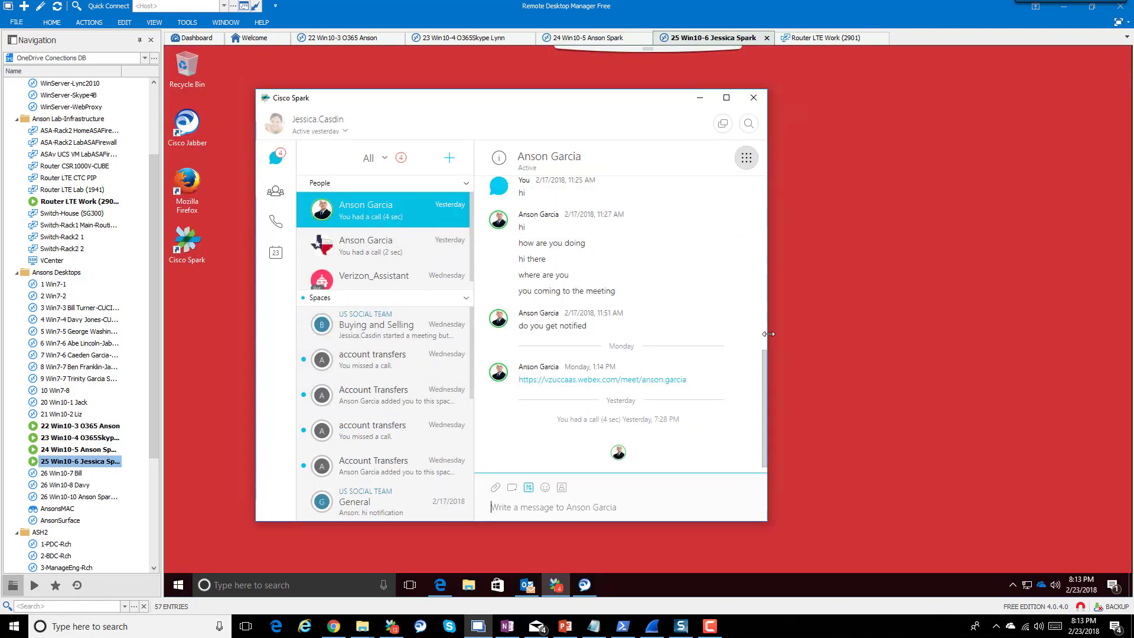
pyautogui.moveTo(768, 334); pyautogui.dragTo(850, 335)
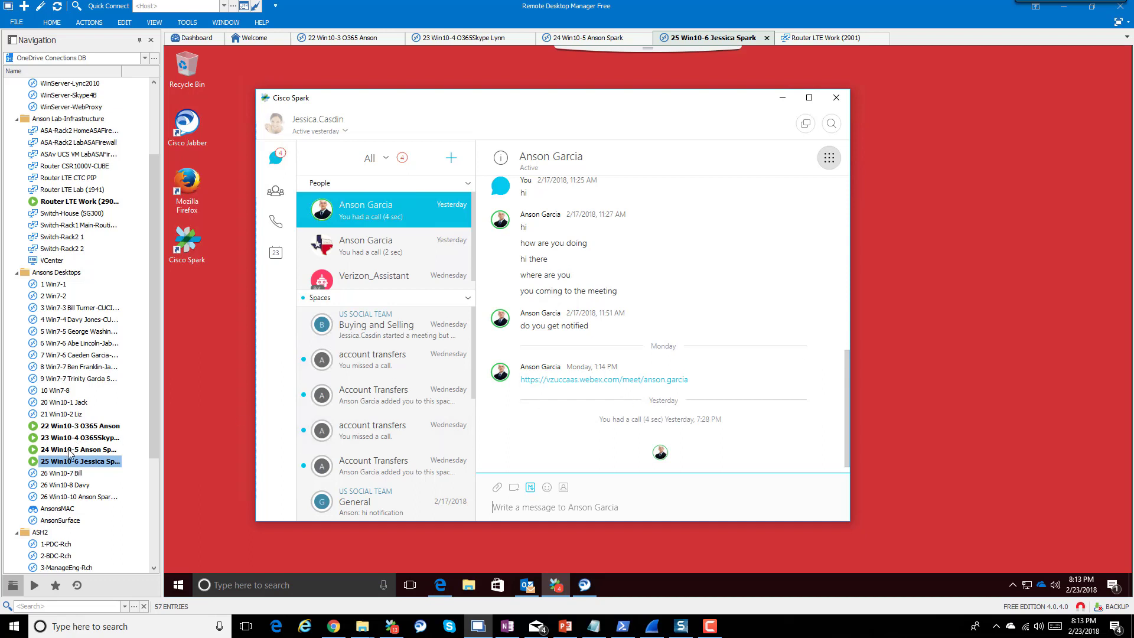
pyautogui.click(120, 452)
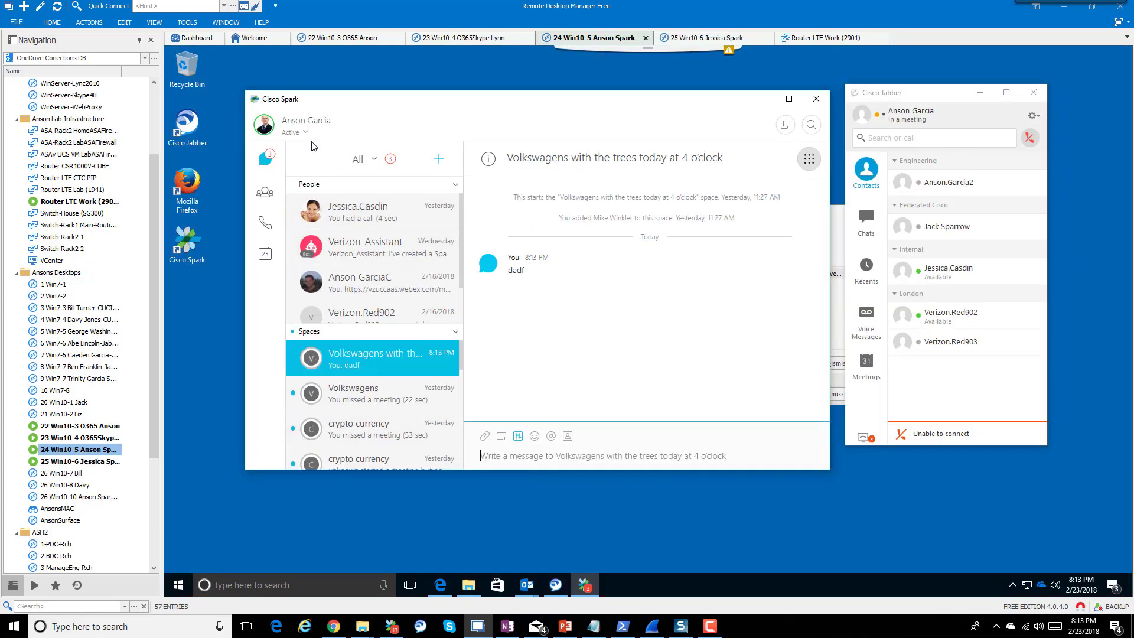
# Set Cisco Spark to Do Not Disturb for 20 minutes and verify it on the Win10-6 session
pyautogui.click(306, 133)
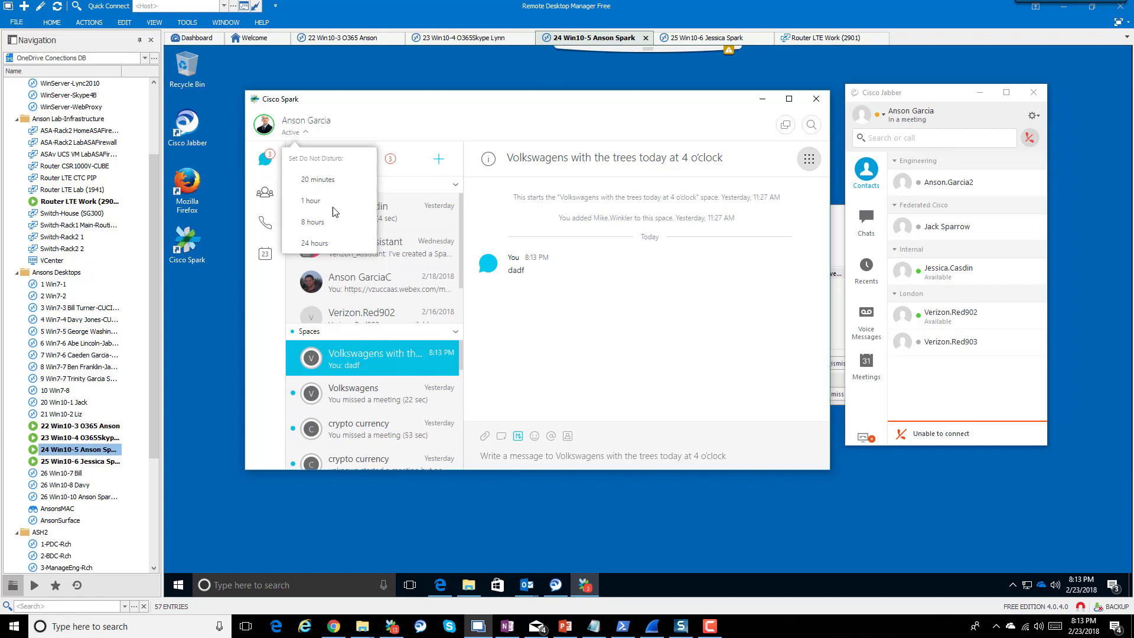
pyautogui.click(324, 181)
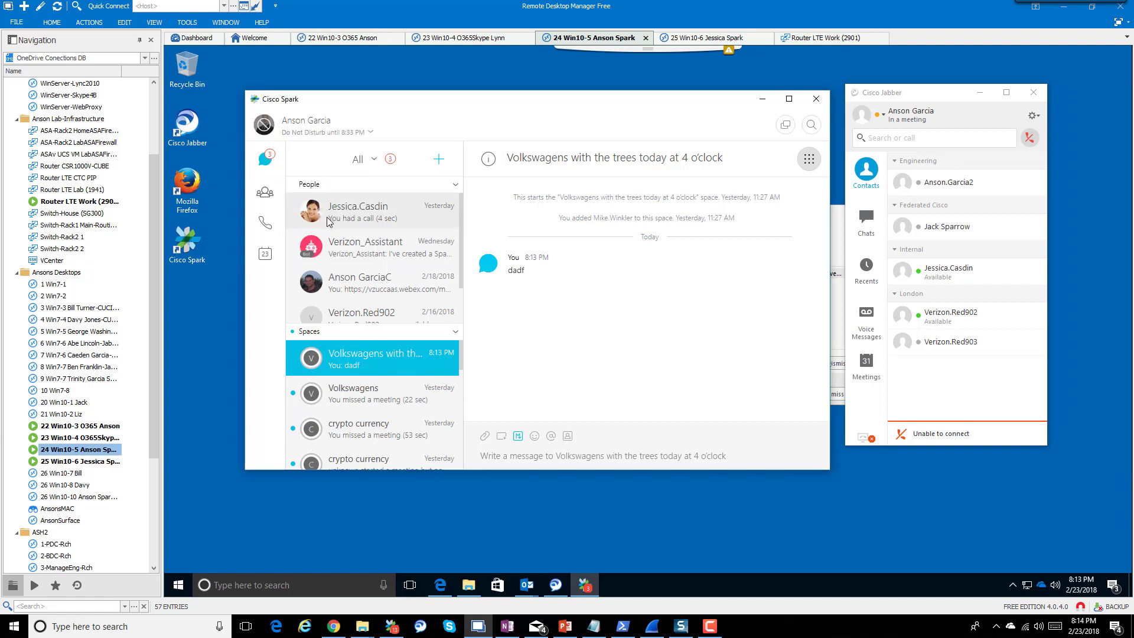
pyautogui.click(106, 463)
pyautogui.doubleClick(106, 463)
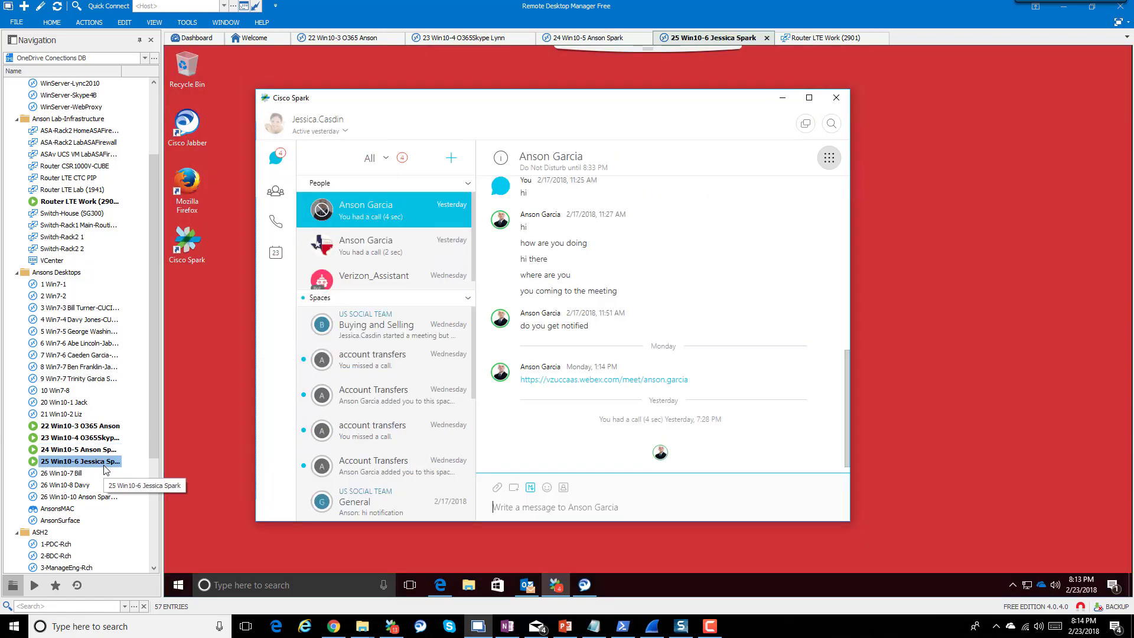